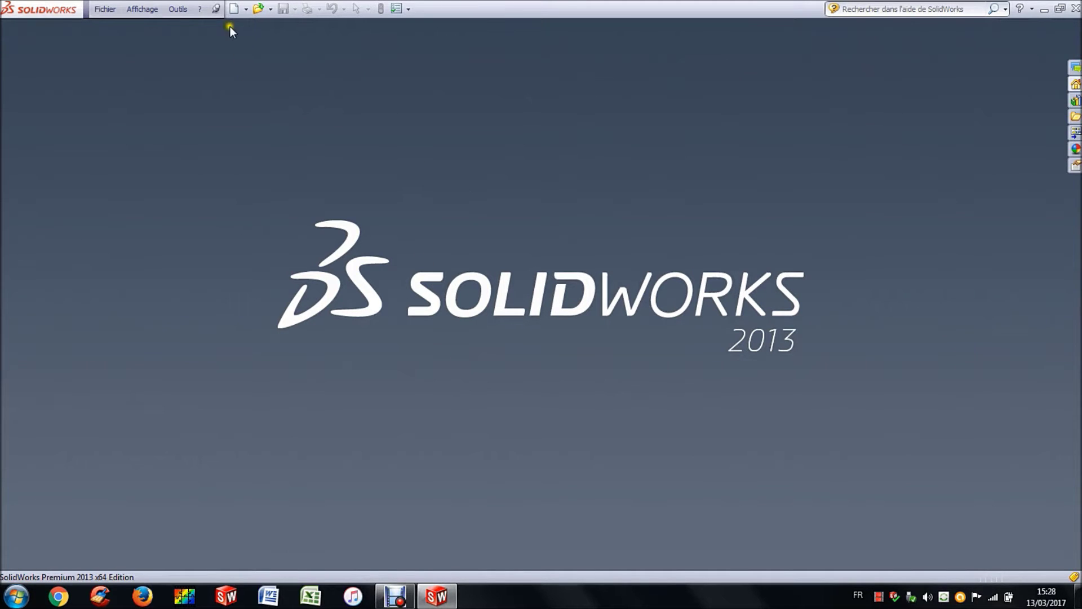
Step: Create a new assembly from the Assemblage template
click(229, 11)
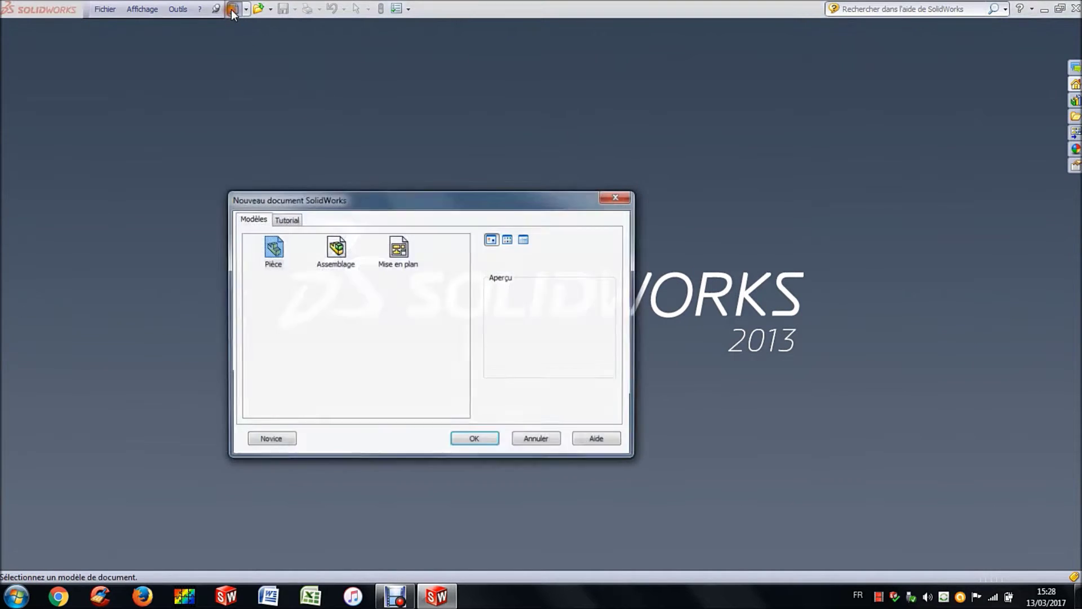
click(335, 252)
click(471, 439)
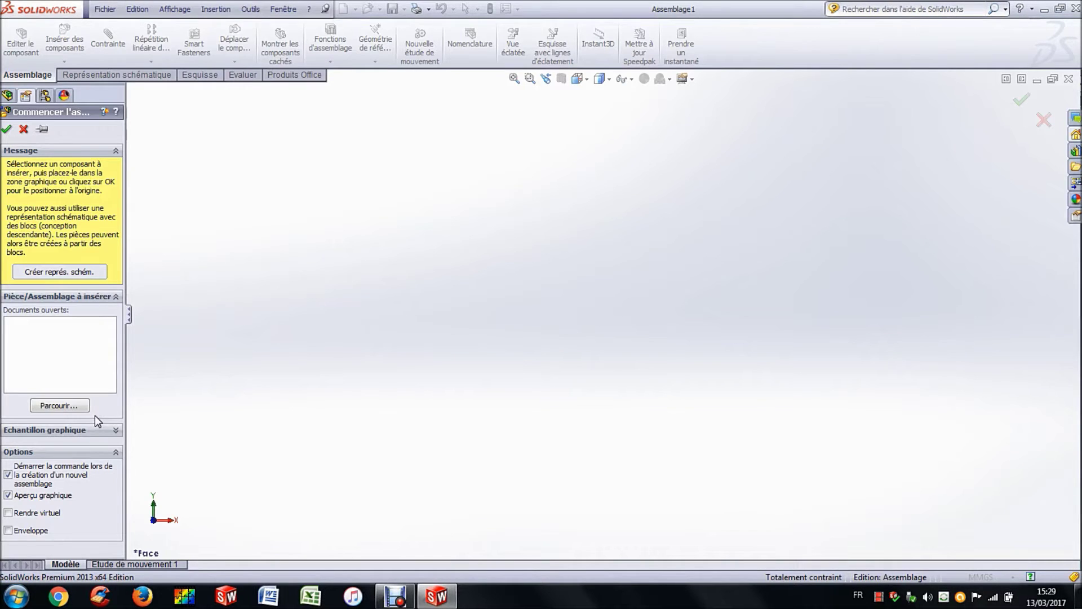
Step: Insert the Socle base part from the Dossier SW 11 - Le Morpion folder as the fixed first component
click(71, 406)
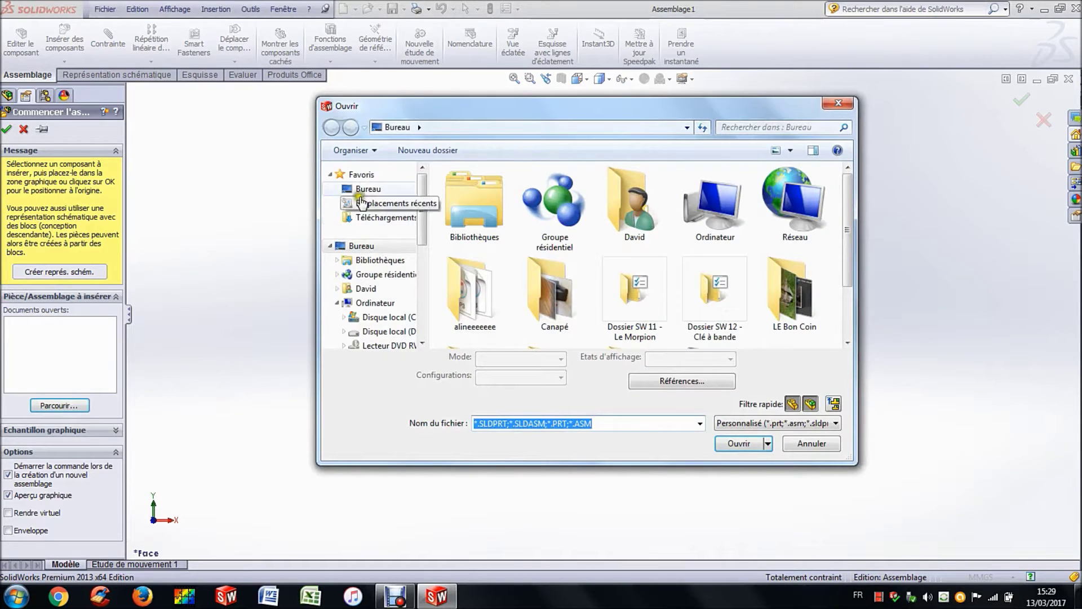
click(366, 188)
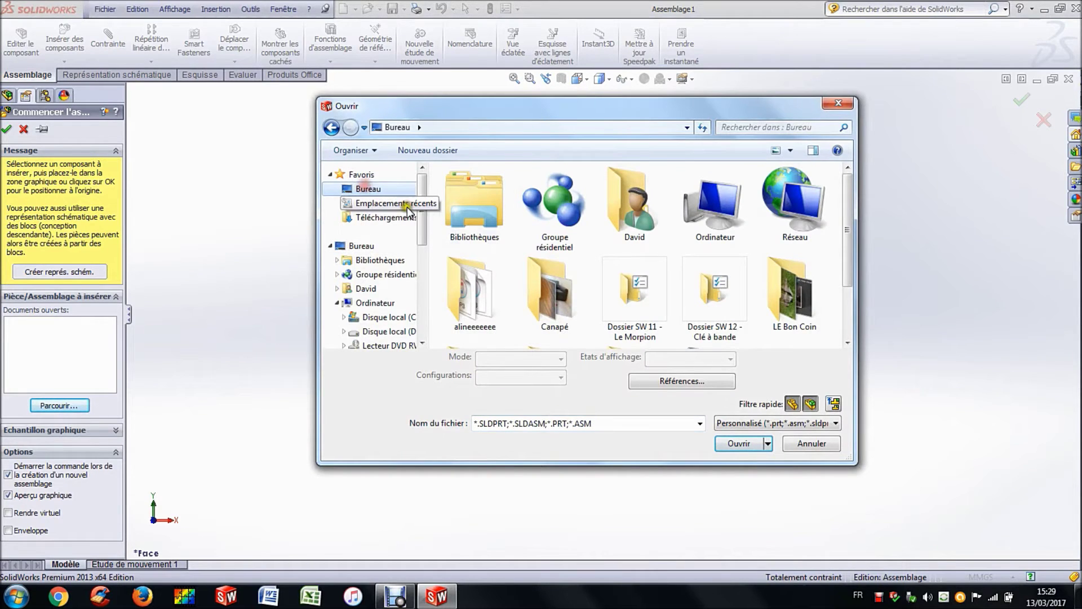
double_click(643, 294)
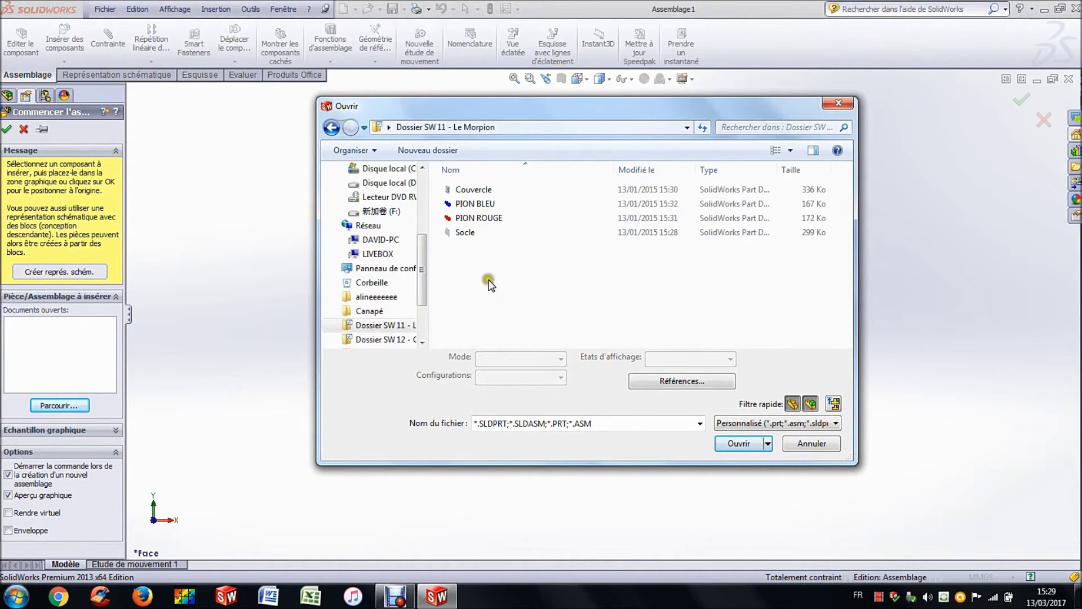
click(464, 234)
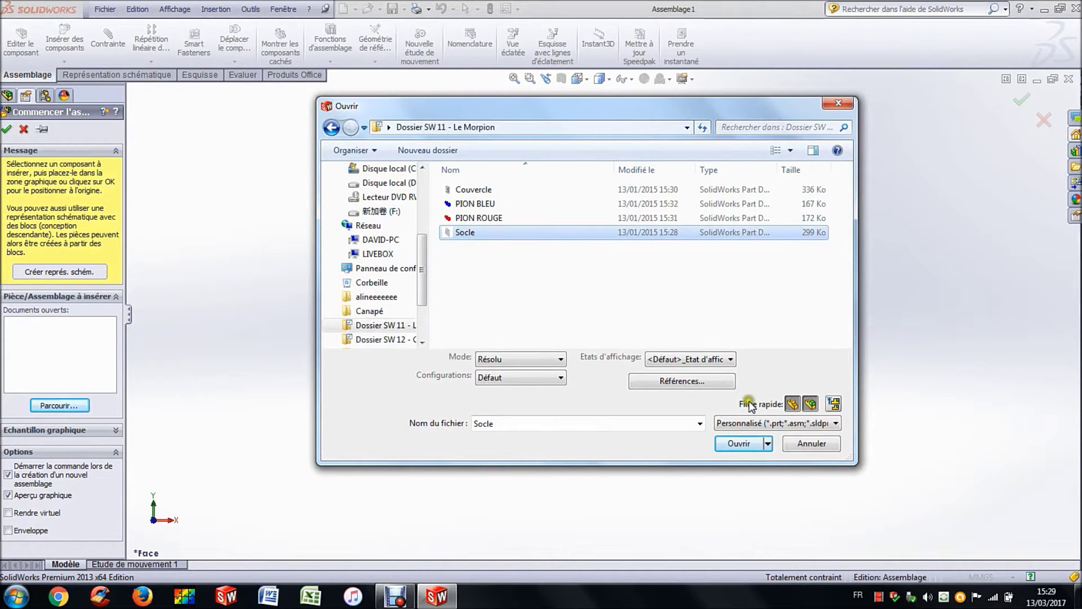
click(733, 443)
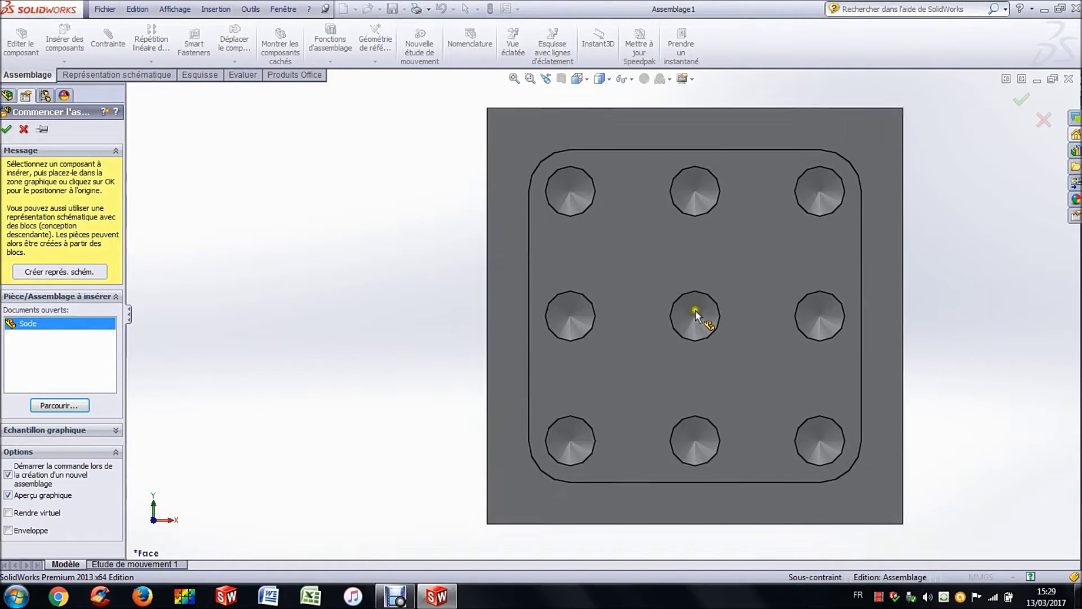
click(634, 319)
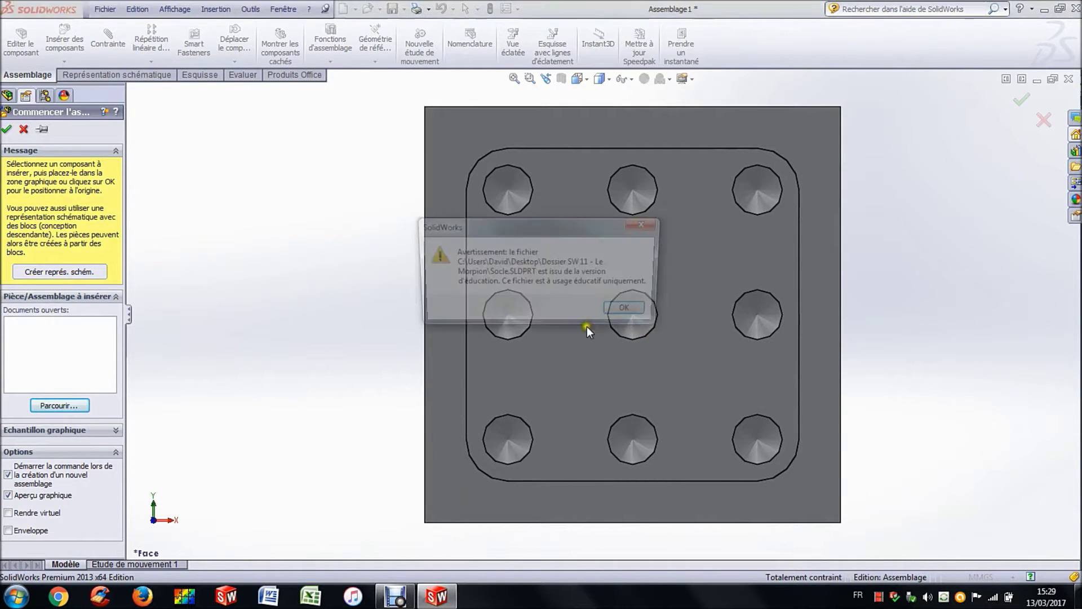
key(Return)
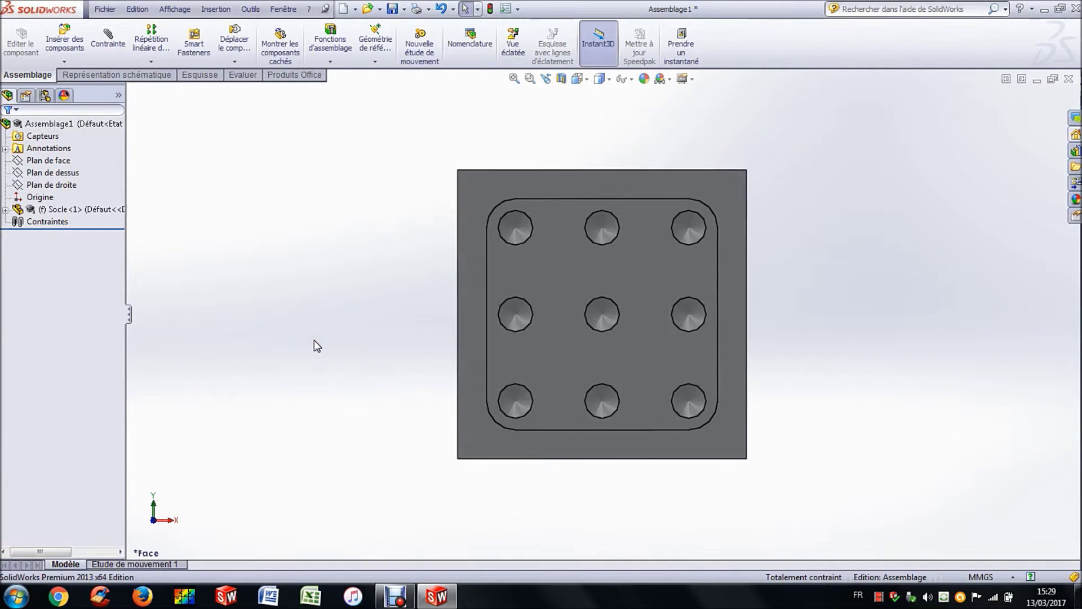
mouse_move(314, 340)
middle_down()
mouse_move(303, 164)
mouse_move(384, 84)
mouse_move(507, 111)
mouse_move(592, 174)
mouse_move(545, 220)
mouse_move(556, 169)
mouse_move(596, 189)
middle_up()
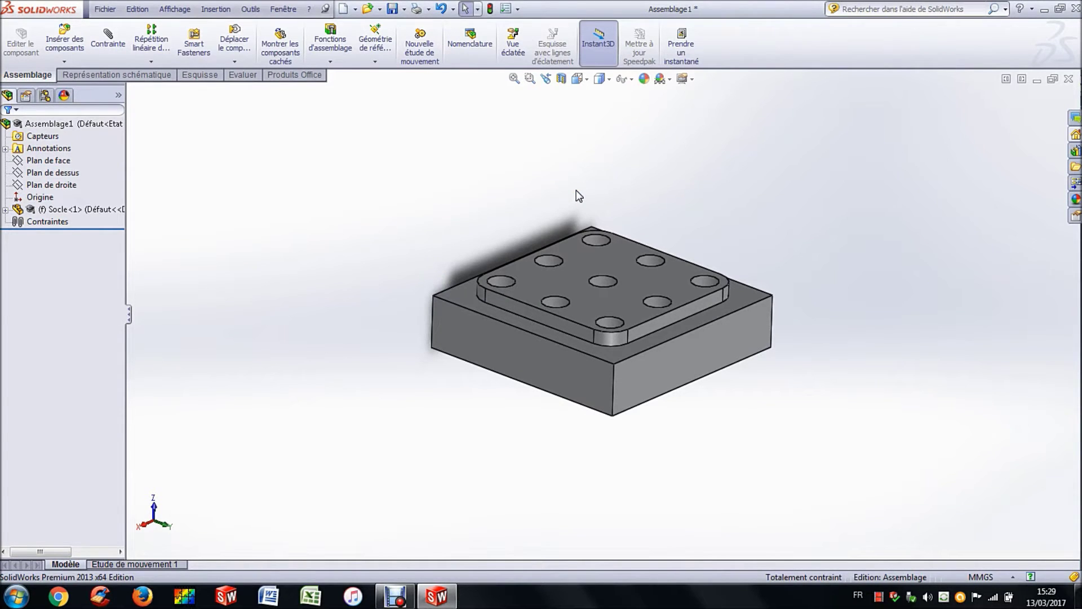
Step: Insert the PION ROUGE part and place it beside the Socle base
click(59, 43)
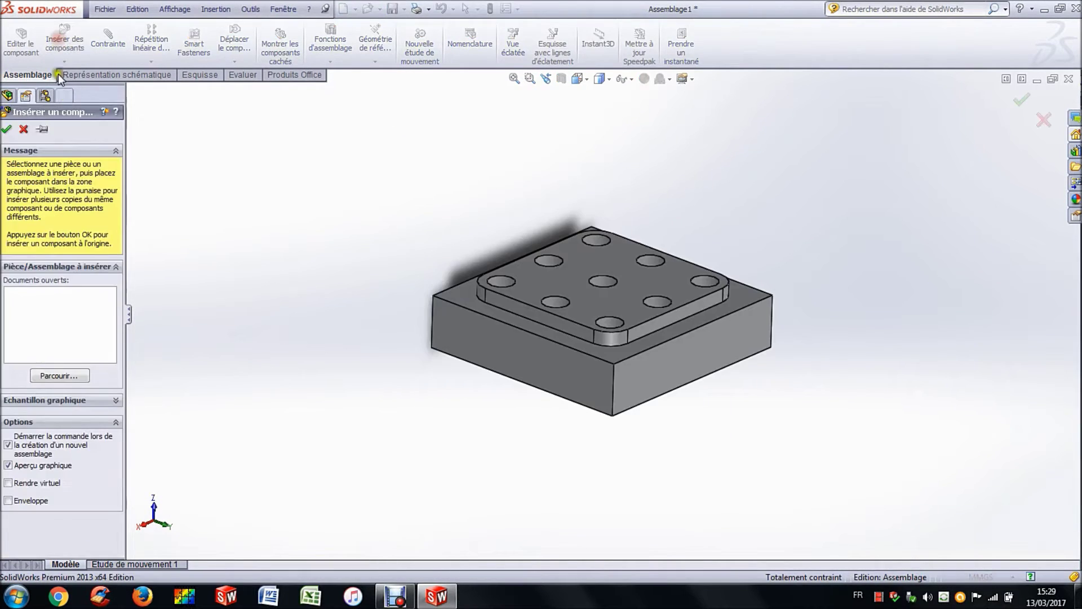
click(61, 375)
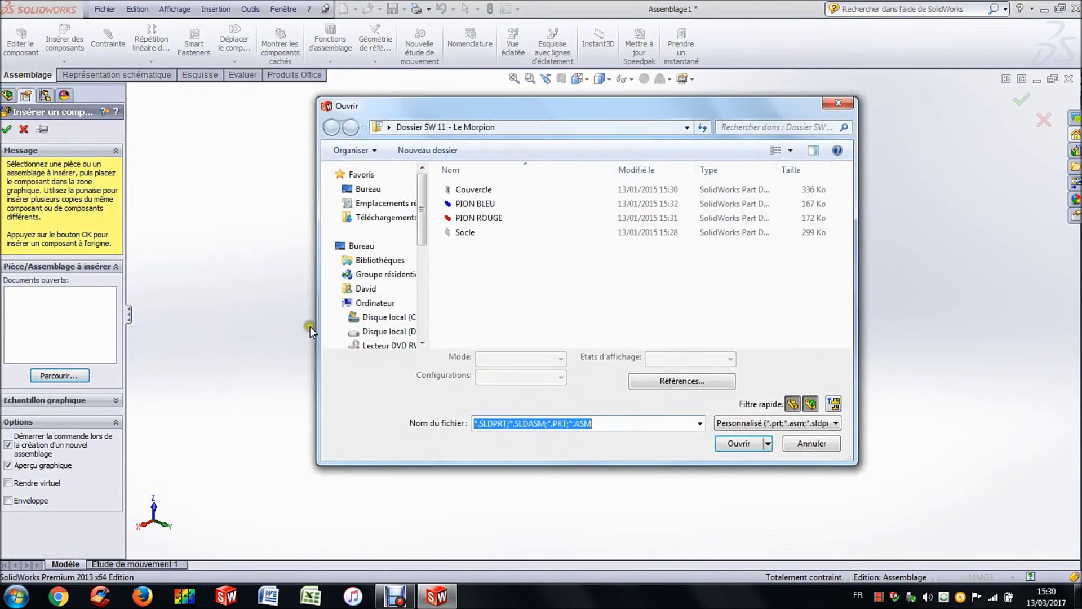
click(478, 218)
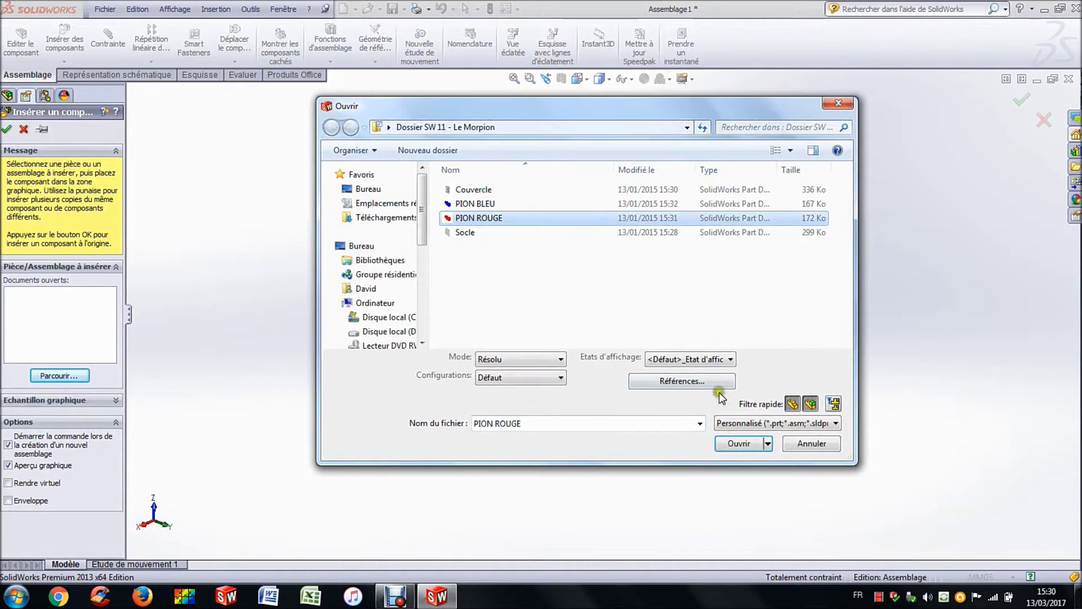
click(742, 444)
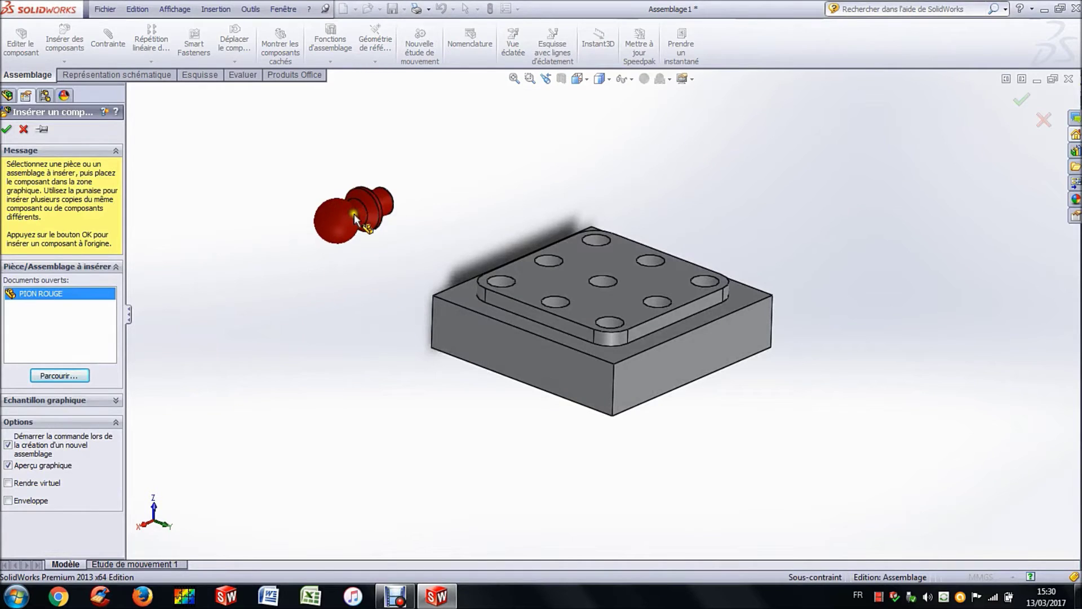
click(351, 213)
middle_drag(513, 178, 411, 200)
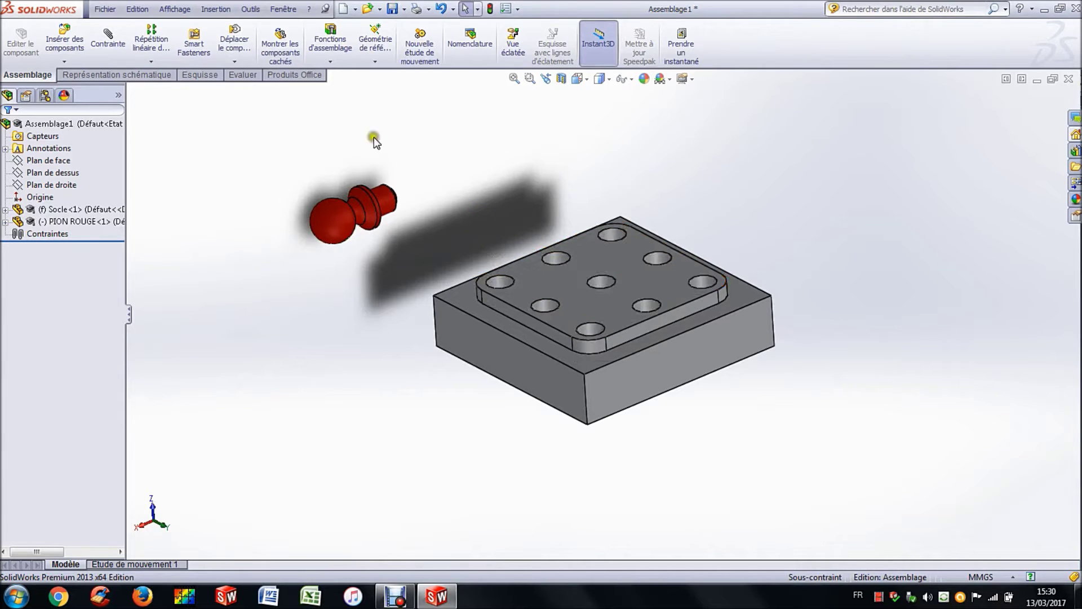
Step: Add a Coaxiale mate between the red pawn's peg and one Socle hole
click(115, 45)
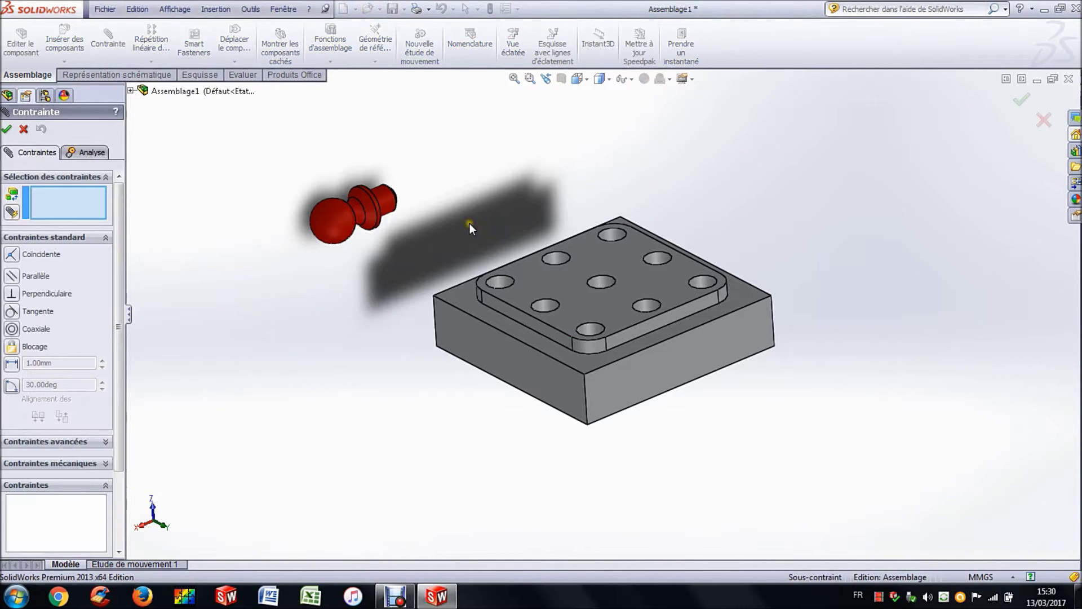
scroll(469, 223, down, 2)
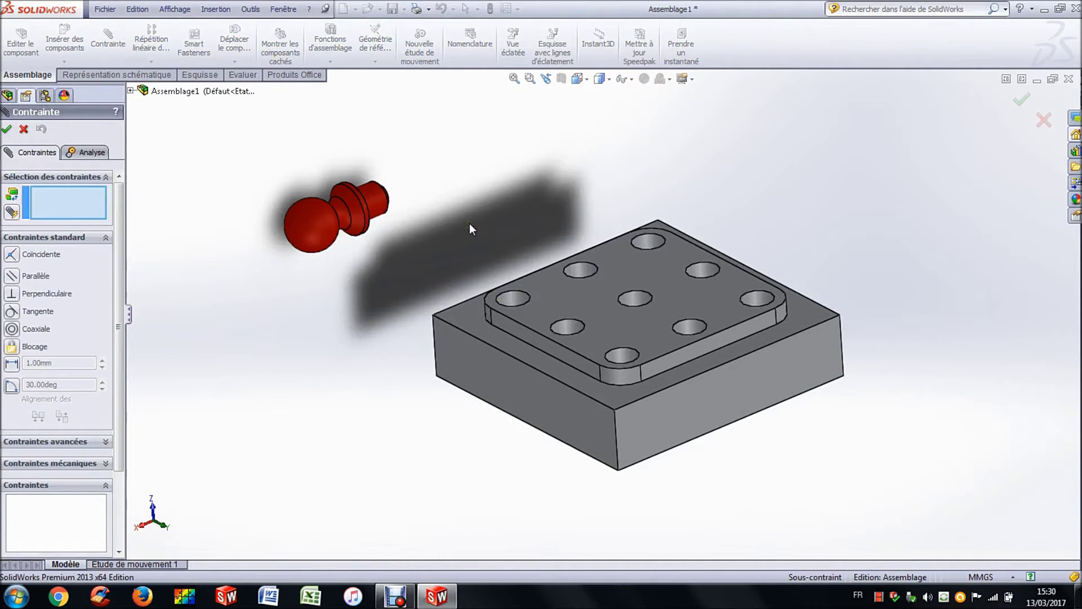
click(371, 198)
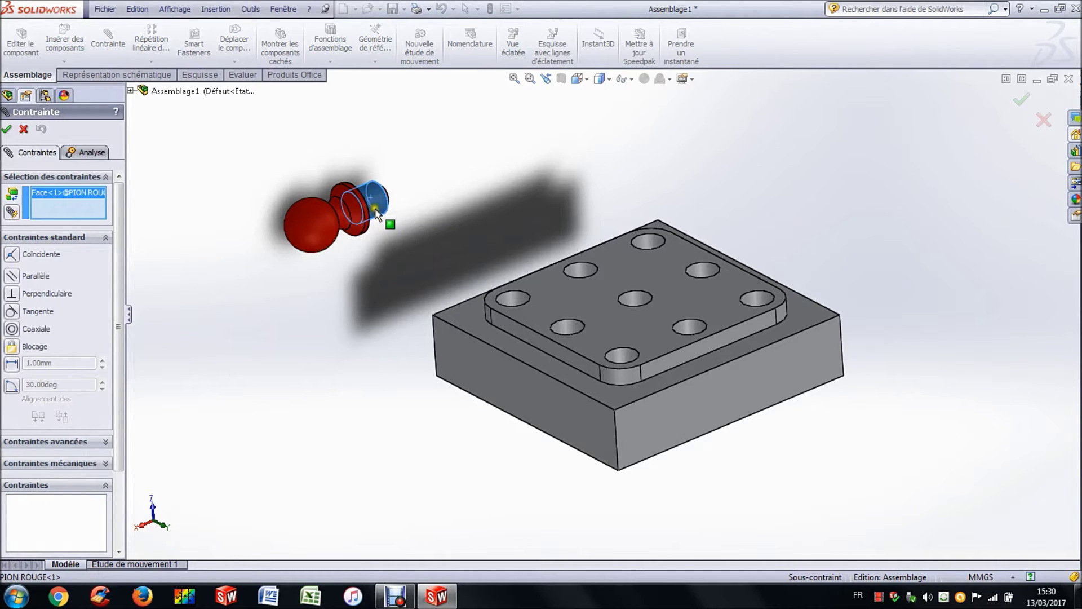
click(515, 298)
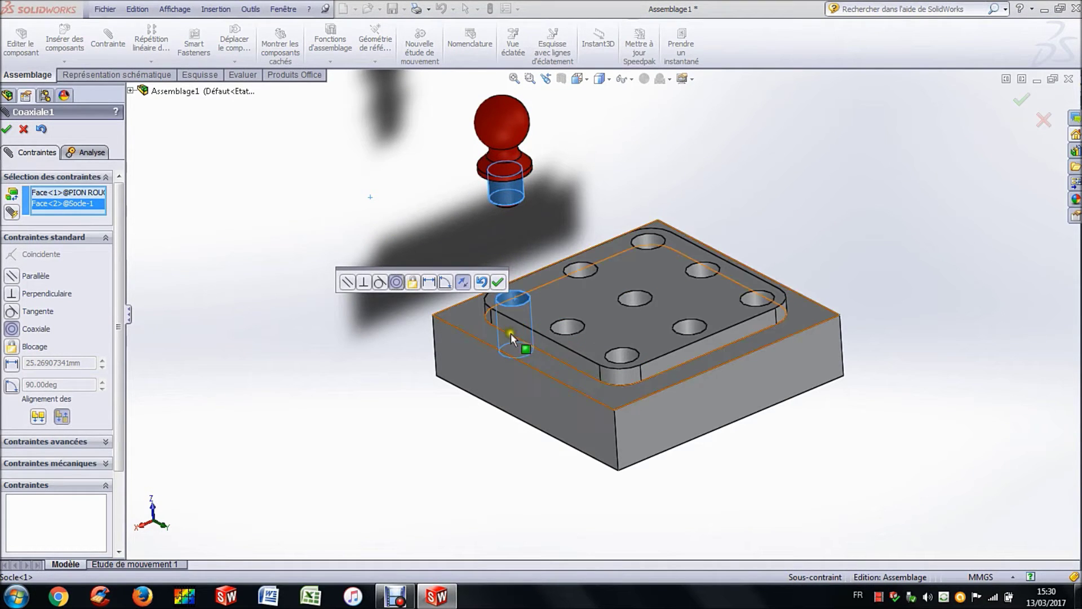
click(498, 283)
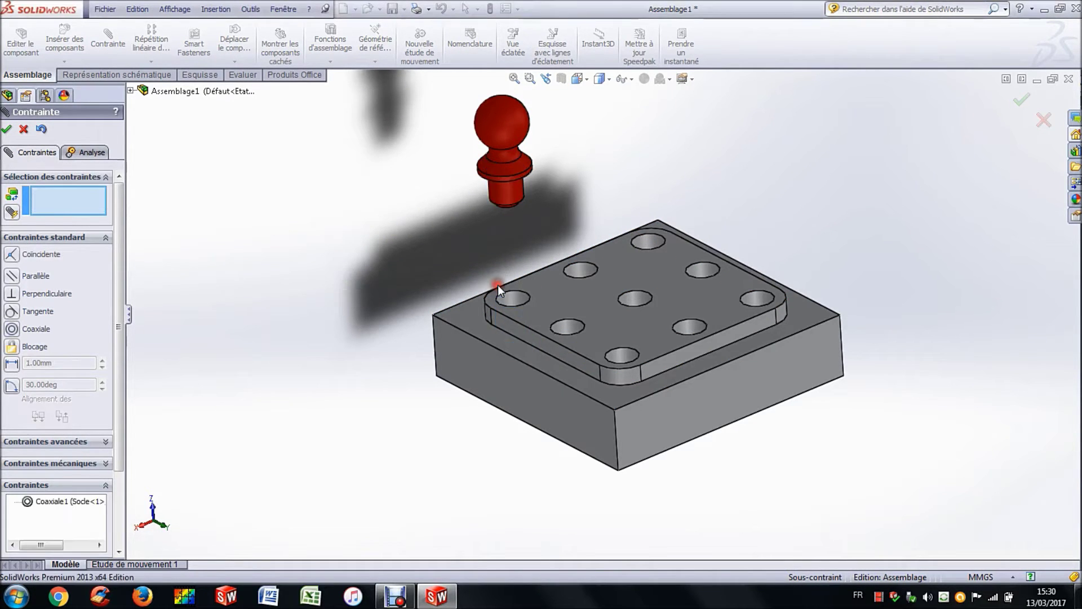
click(22, 129)
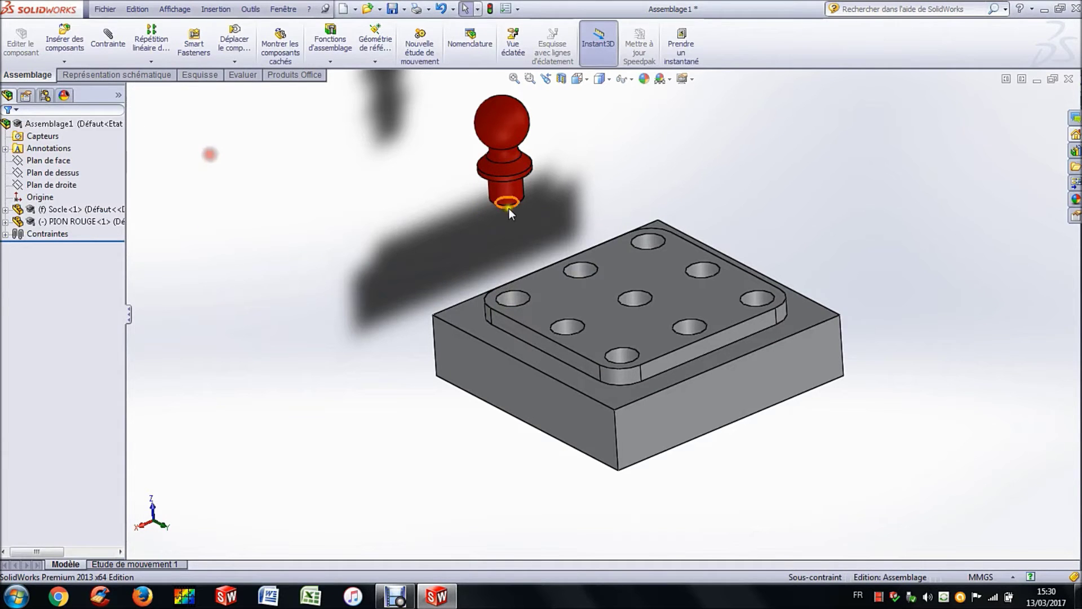
Step: Lower the red pawn toward the base and select its collar's underside for a new mate
mouse_move(516, 116)
mouse_down()
mouse_move(529, 242)
mouse_move(520, 231)
mouse_move(514, 93)
mouse_up()
click(382, 165)
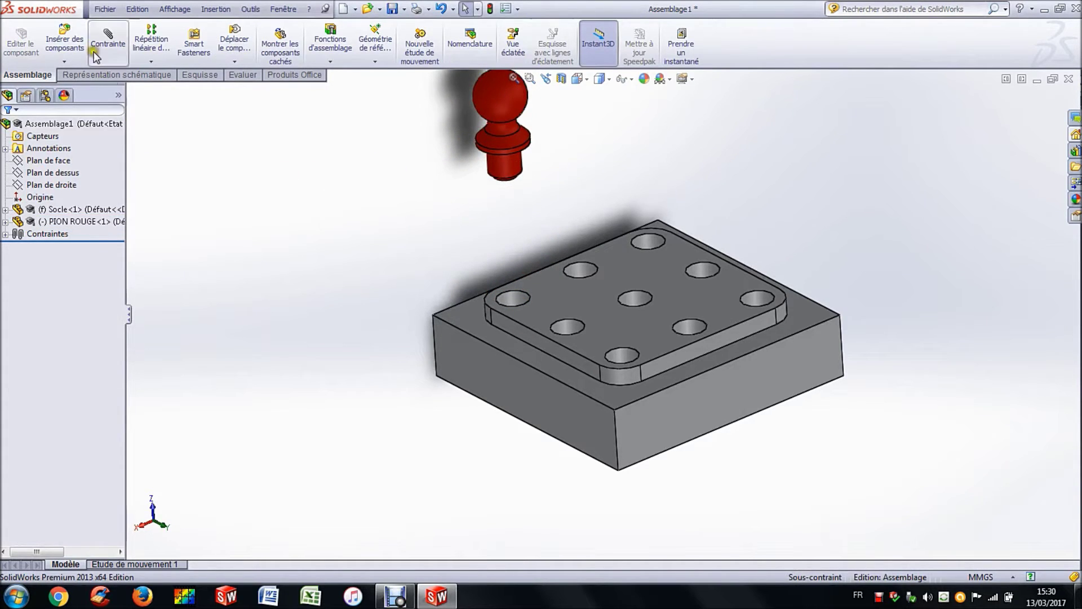
click(108, 39)
middle_drag(343, 270, 326, 85)
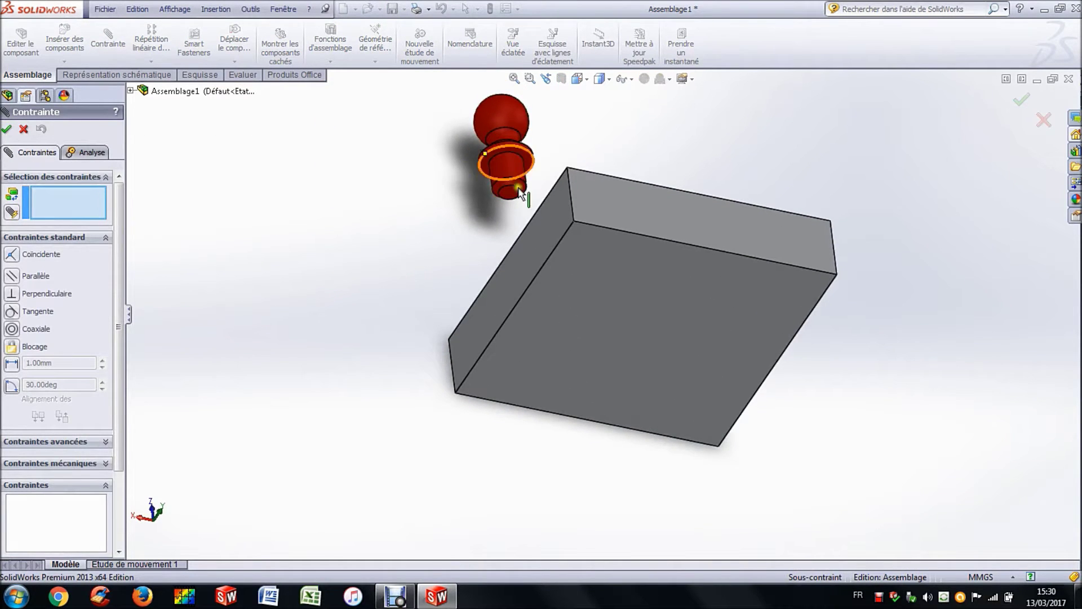
scroll(482, 176, down, 2)
scroll(493, 178, down, 2)
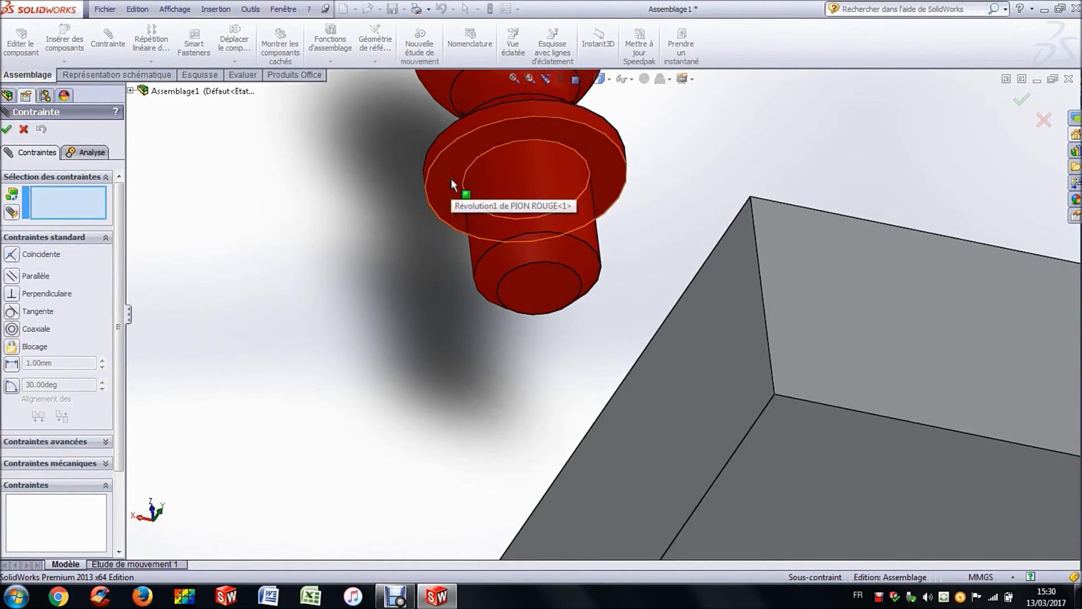
click(451, 179)
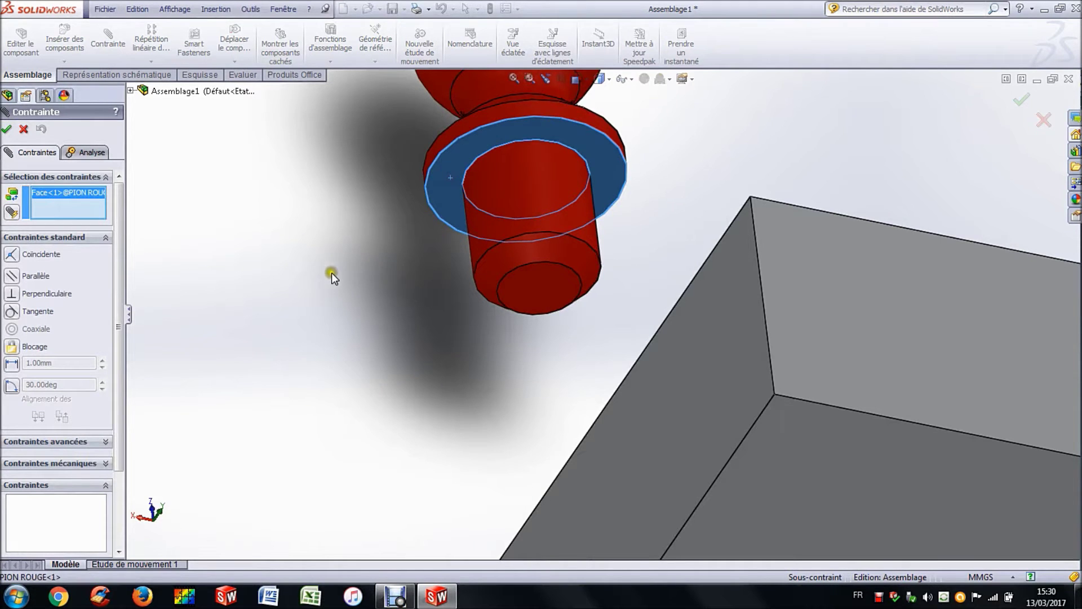
Step: Make the collar underside Coïncidente with the Socle's top face
scroll(361, 269, up, 3)
scroll(403, 266, up, 3)
mouse_move(498, 249)
middle_down()
mouse_move(500, 290)
mouse_move(576, 452)
middle_up()
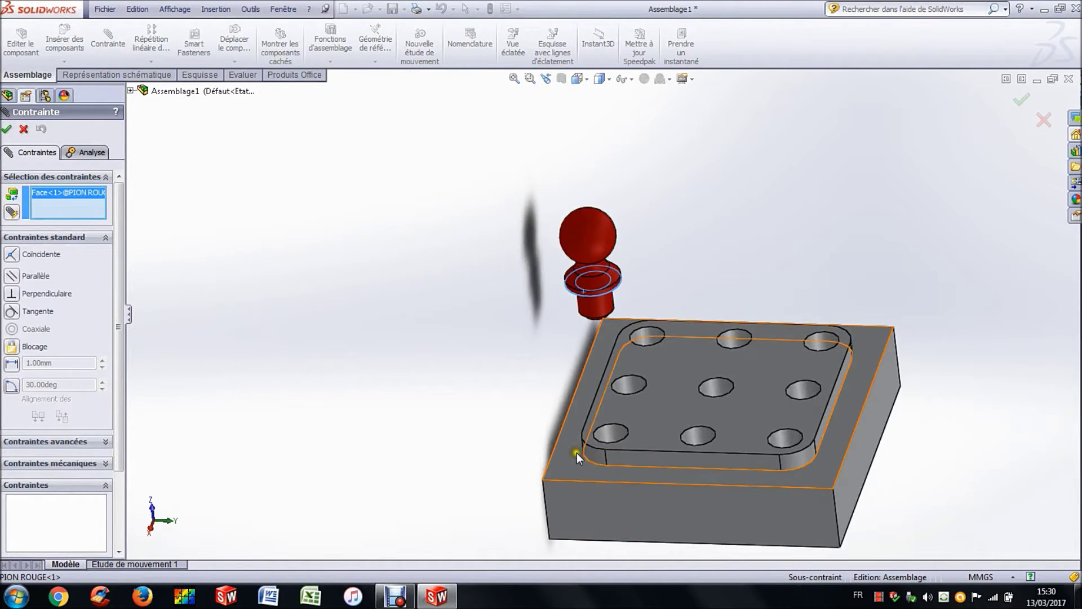
click(654, 417)
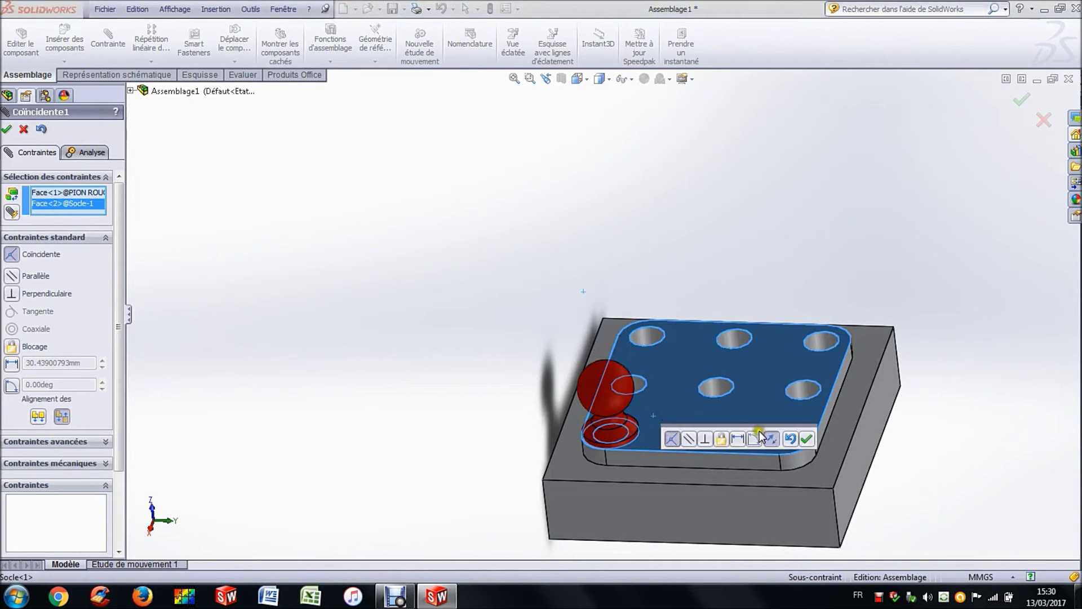
click(806, 438)
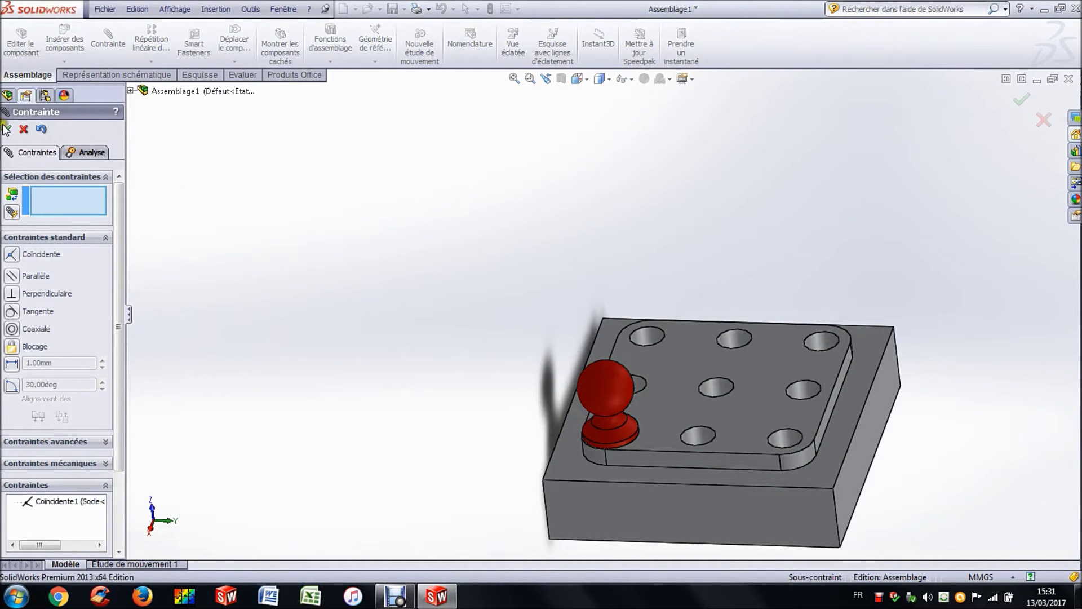
click(21, 129)
ctrl+middle_drag(648, 495, 628, 421)
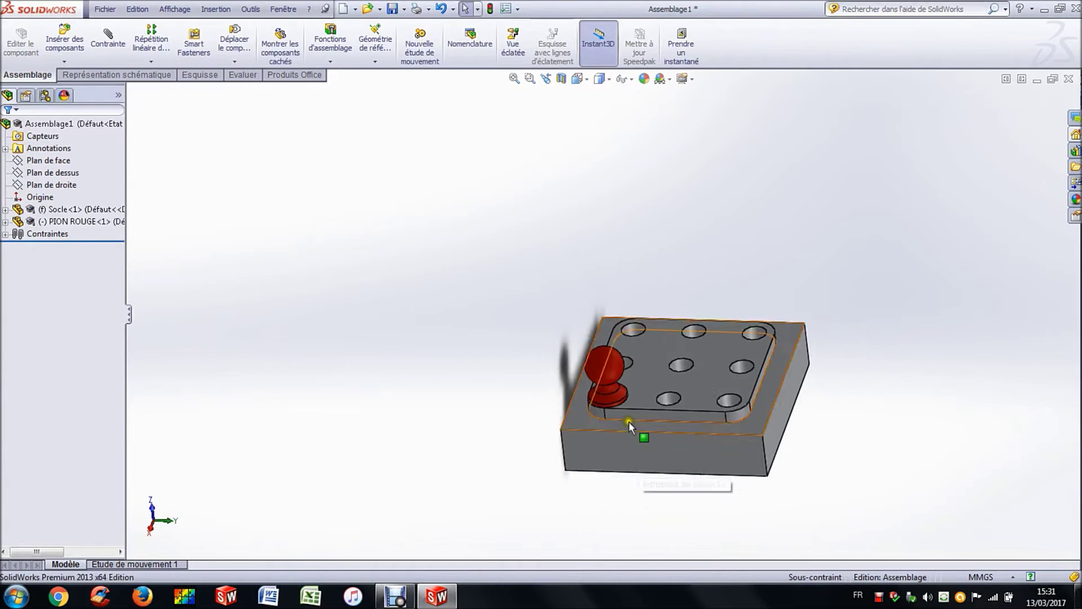
Step: Drag the red pawn to check that its mates keep it seated in the corner hole
scroll(620, 383, down, 2)
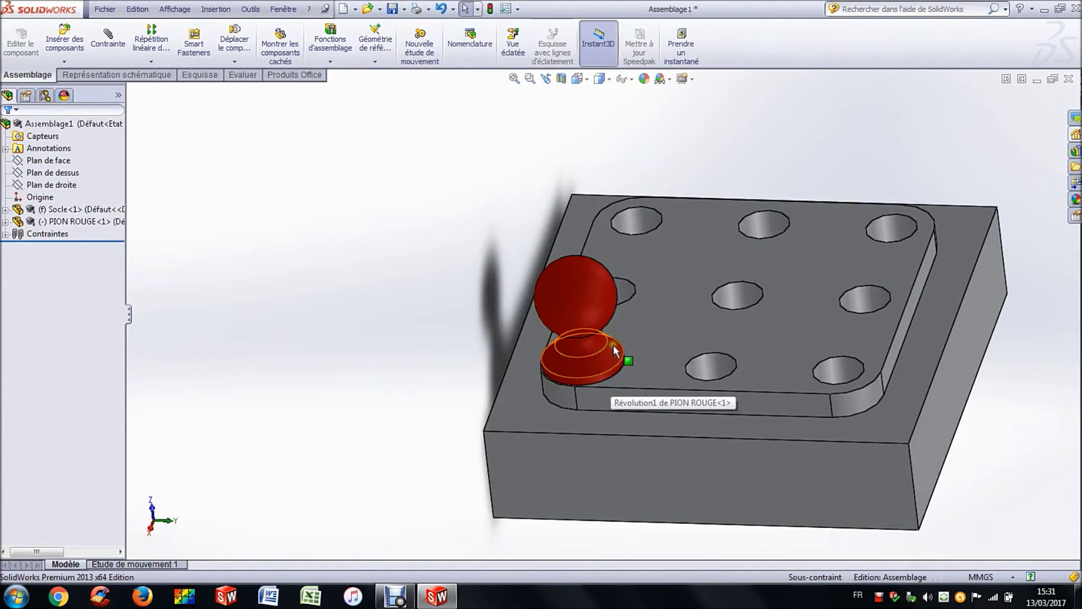
scroll(611, 345, down, 1)
click(585, 368)
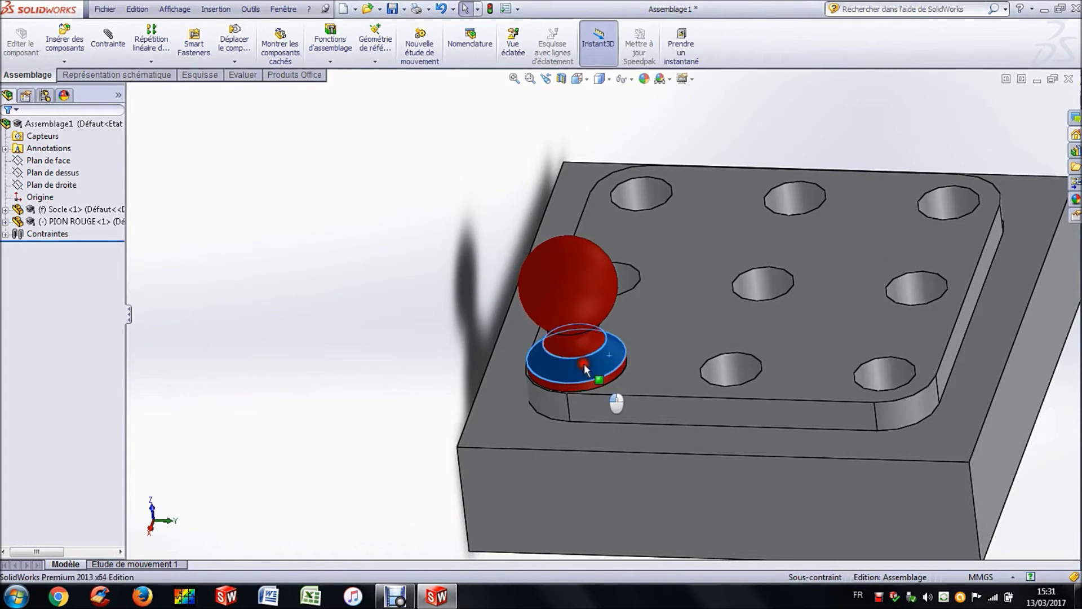
drag(585, 368, 599, 358)
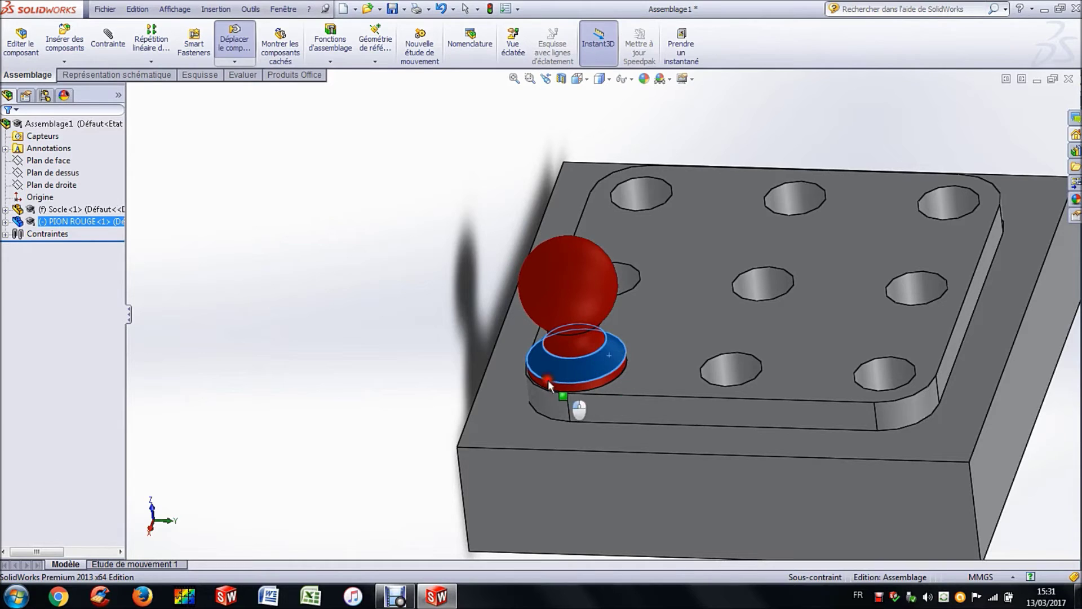
click(338, 291)
scroll(484, 289, up, 3)
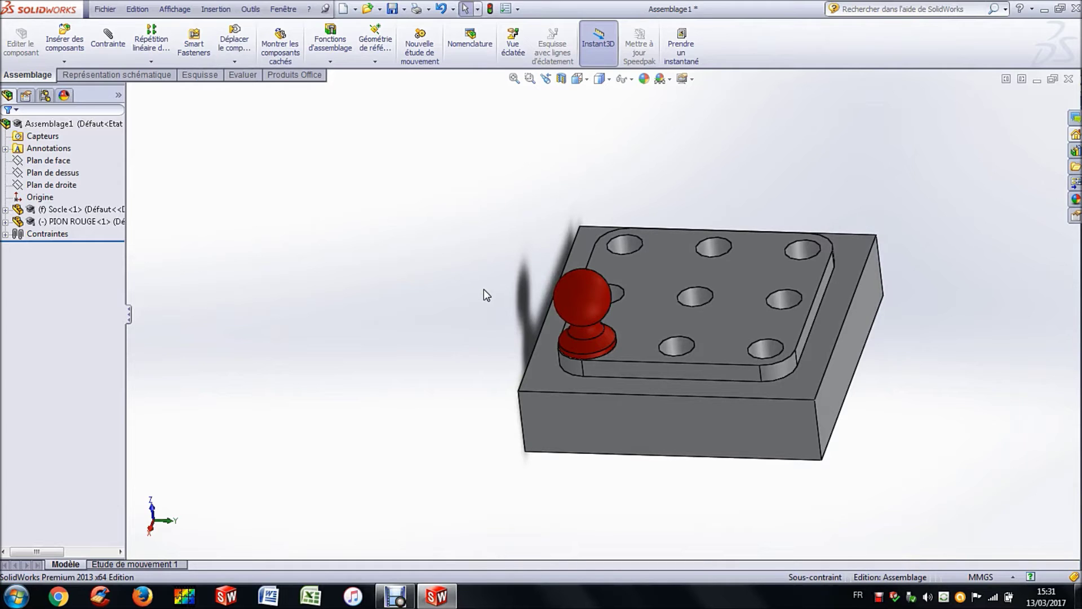
click(71, 37)
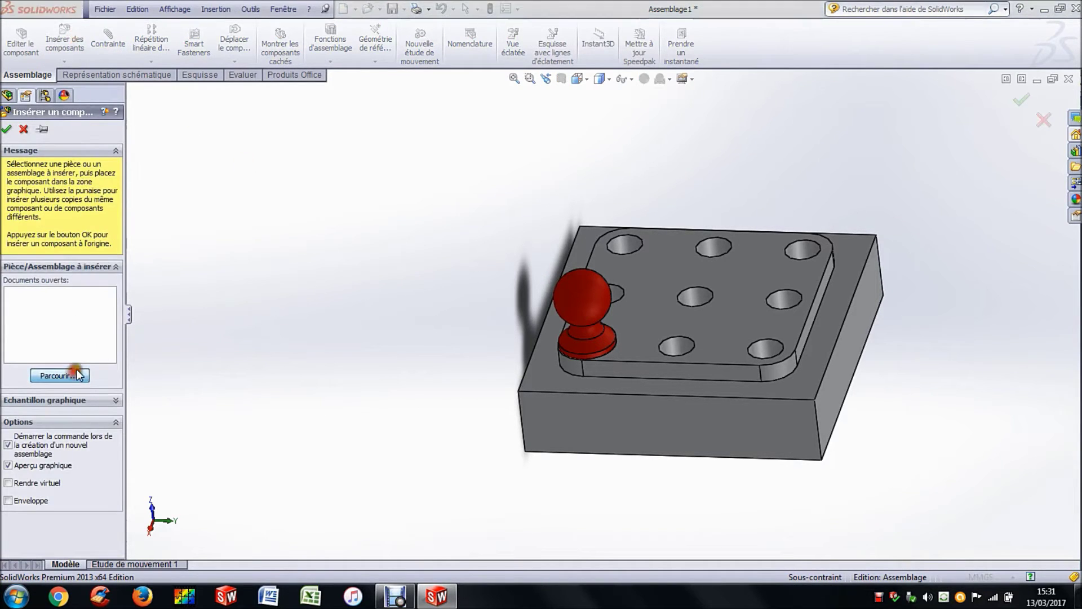
Step: Insert a second PION ROUGE and mate it coaxial and flush in a base hole
click(76, 375)
double_click(550, 219)
click(305, 248)
click(324, 194)
click(624, 243)
click(449, 223)
click(669, 244)
middle_drag(669, 244, 697, 151)
click(697, 151)
Step: Insert a third PION ROUGE and seat it concentric and flush in another hole
click(76, 42)
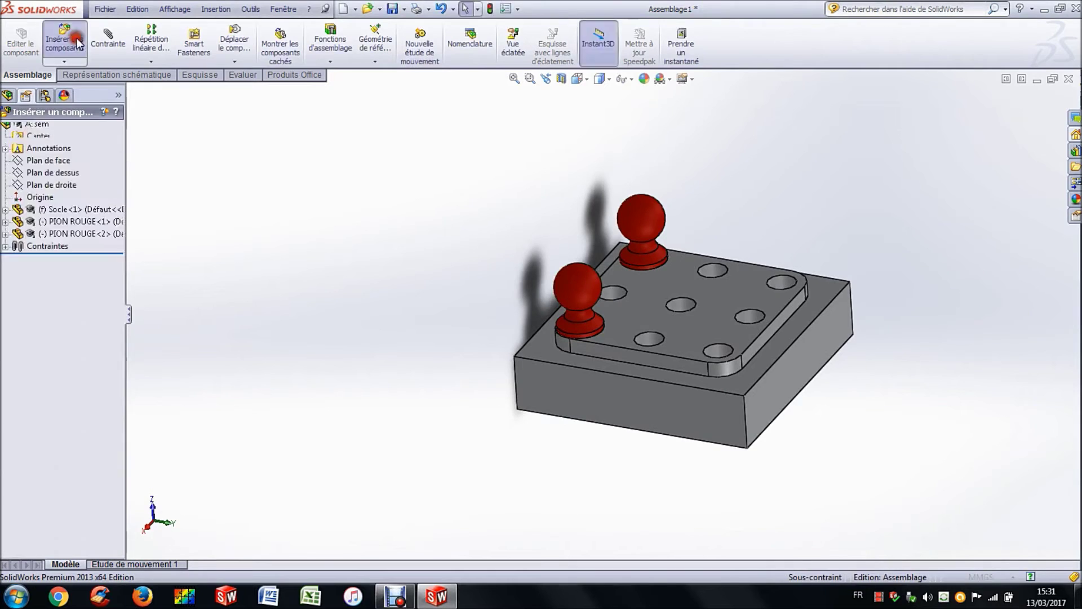
double_click(379, 314)
click(564, 394)
click(107, 39)
click(702, 361)
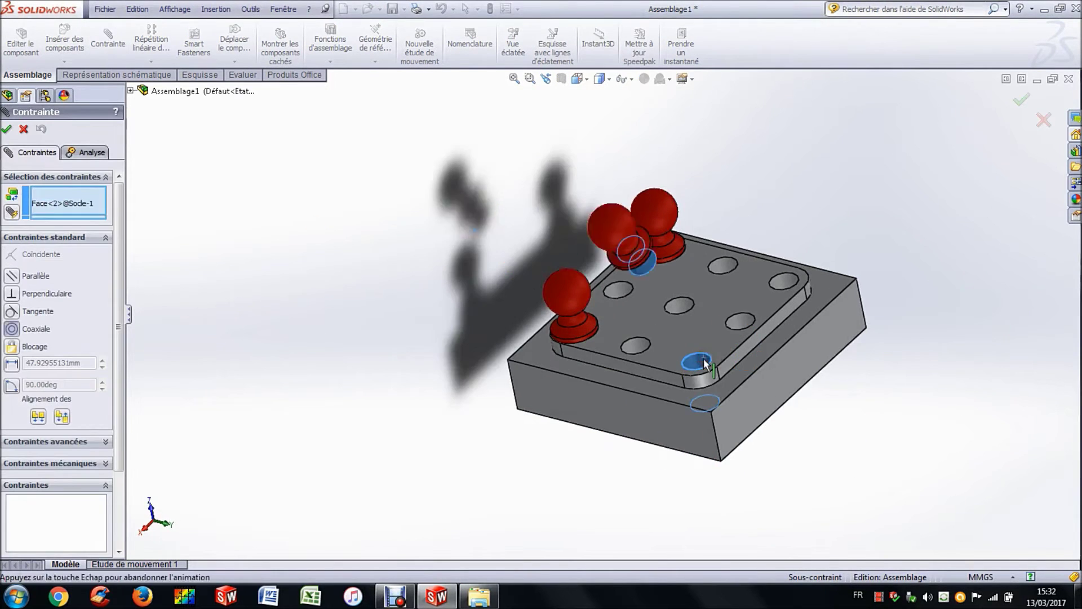
click(558, 242)
middle_drag(699, 314, 620, 169)
click(604, 182)
click(777, 366)
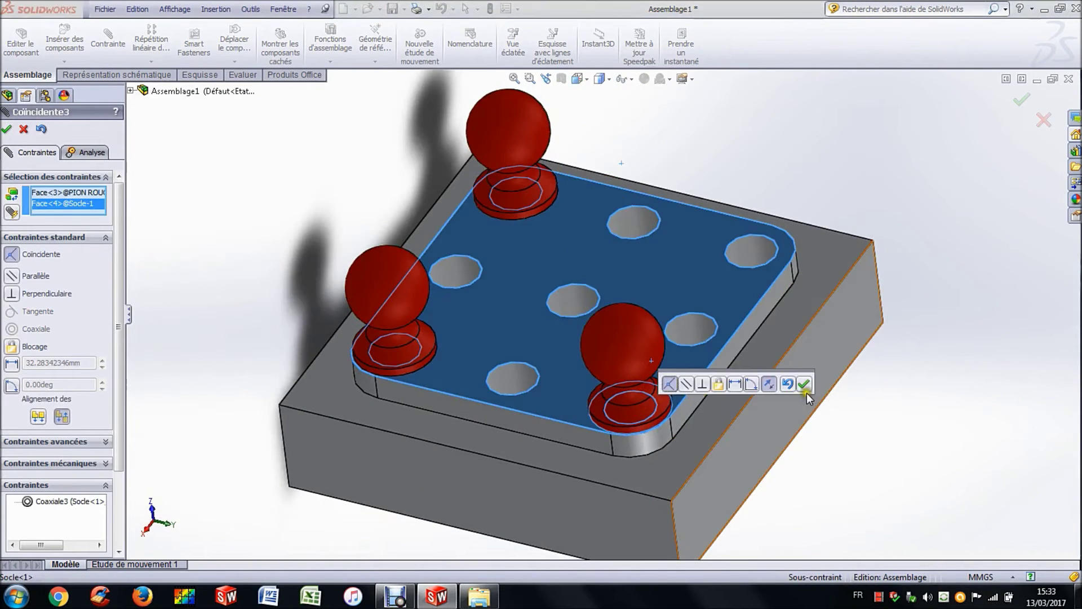
click(804, 384)
Step: Insert a fourth PION ROUGE and seat it concentric and flush in another hole
click(64, 43)
click(59, 375)
double_click(451, 217)
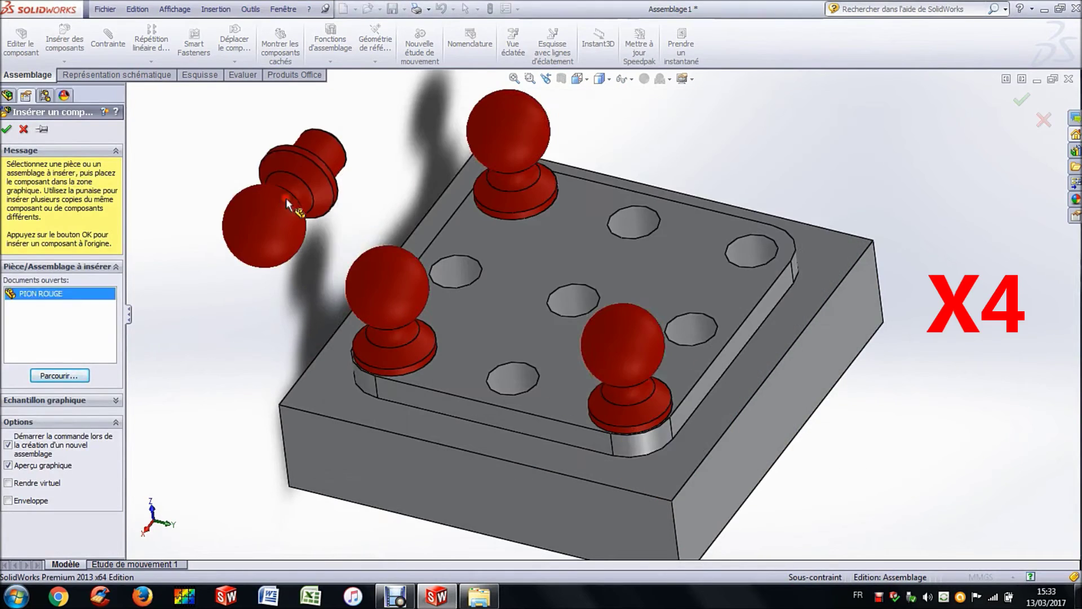
click(286, 198)
click(108, 40)
click(314, 146)
click(799, 249)
click(887, 229)
mouse_move(733, 338)
middle_down()
mouse_move(637, 147)
mouse_move(614, 380)
middle_up()
click(637, 148)
click(614, 380)
click(777, 389)
click(7, 129)
Step: Insert a fifth PION ROUGE and seat it concentric and flush in the centre hole
click(65, 42)
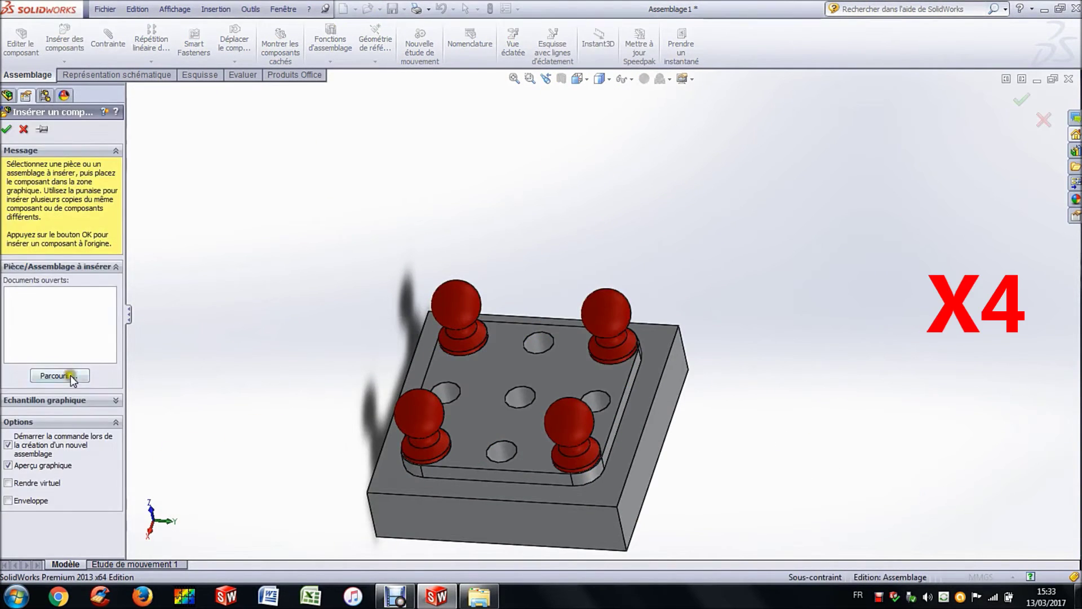
click(59, 375)
double_click(435, 213)
click(311, 251)
click(108, 39)
click(521, 396)
click(491, 290)
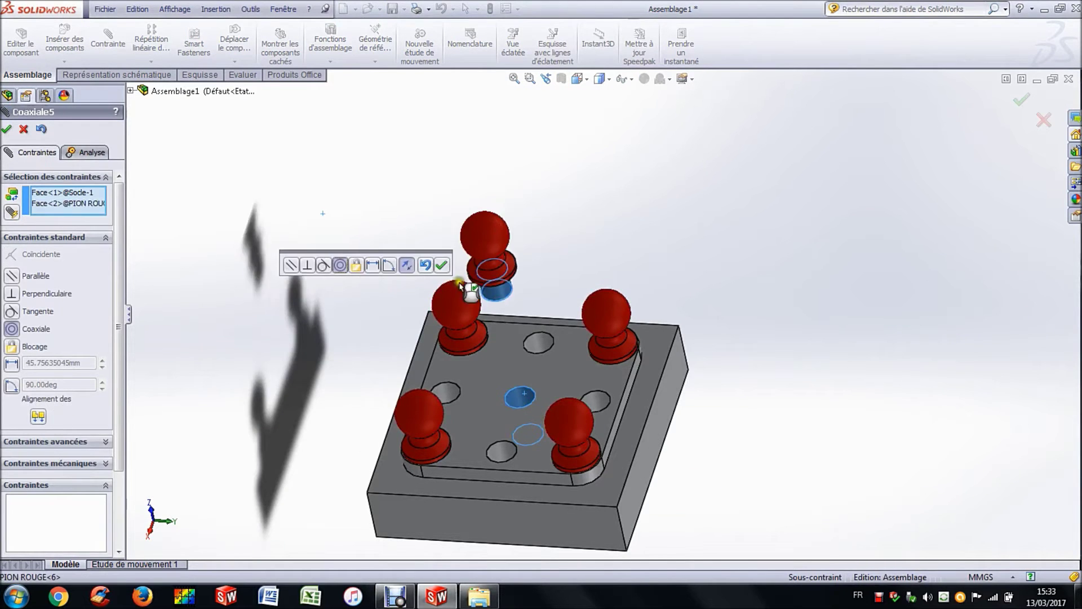
click(441, 264)
click(520, 272)
mouse_move(357, 254)
middle_down()
mouse_move(519, 272)
mouse_move(606, 425)
middle_up()
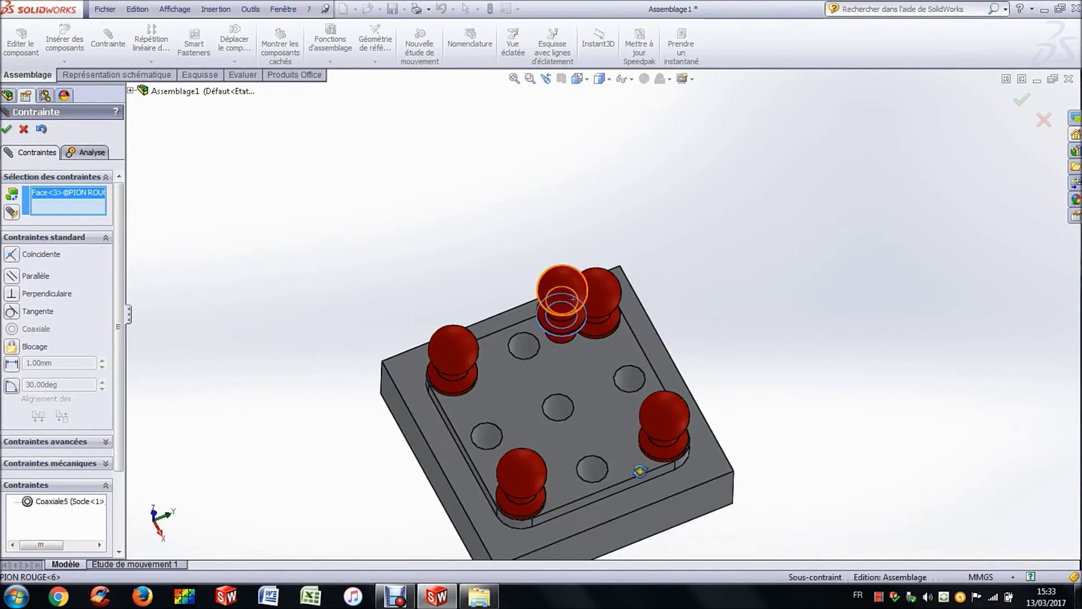
click(607, 425)
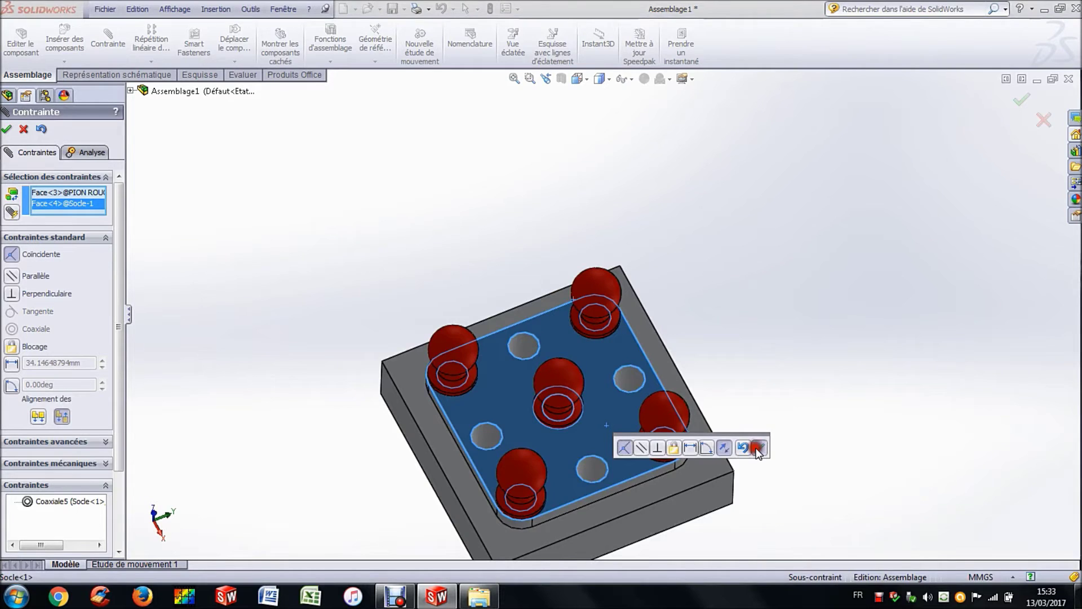
click(758, 448)
click(24, 131)
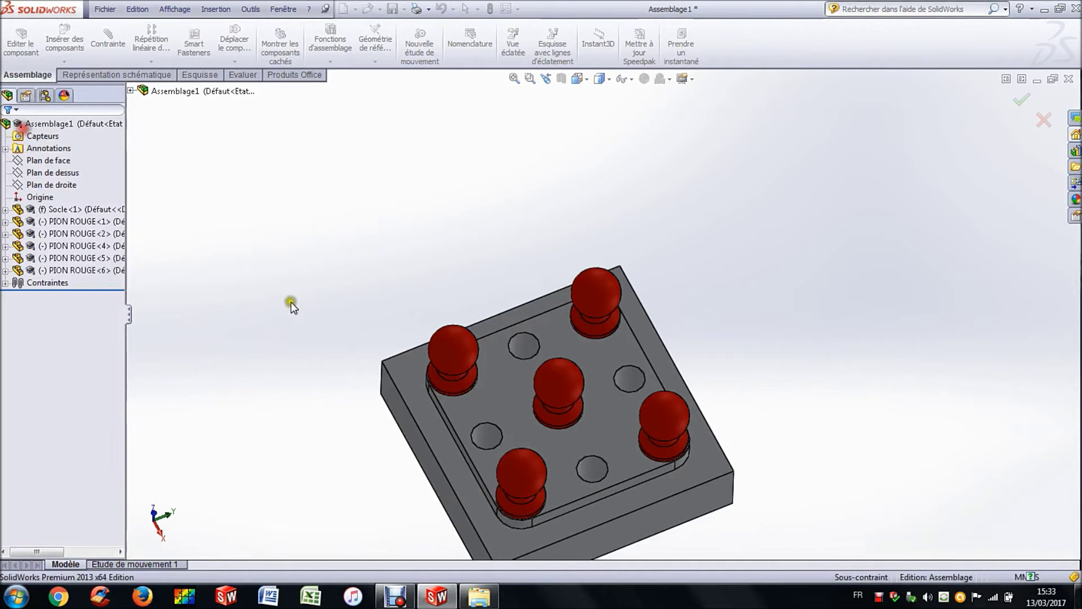
Step: Orbit and zoom to fit to review the five seated red pawns
middle_drag(349, 276, 345, 198)
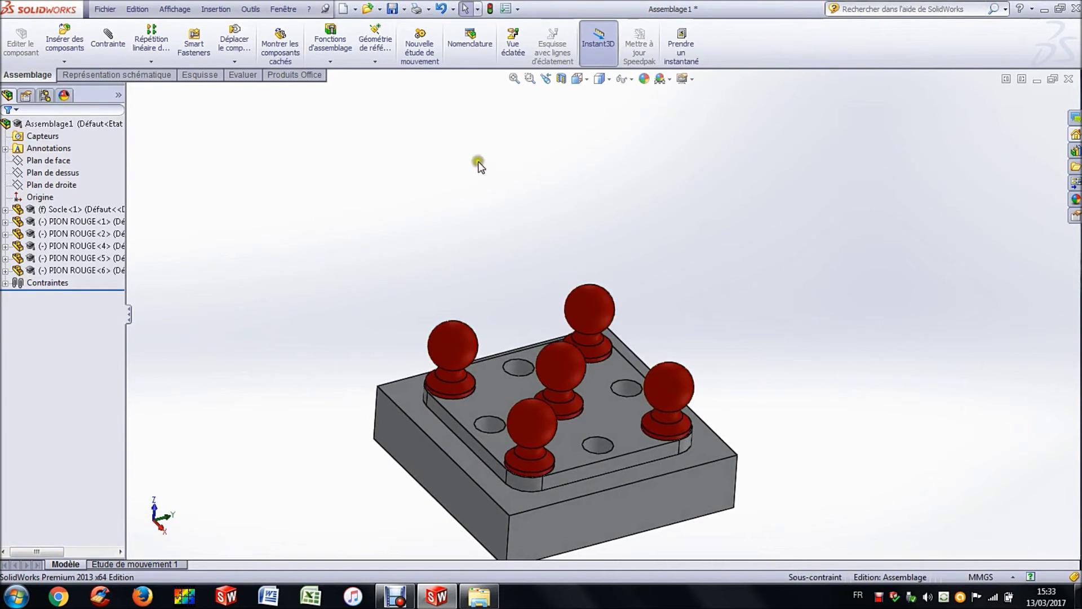
click(515, 79)
click(351, 199)
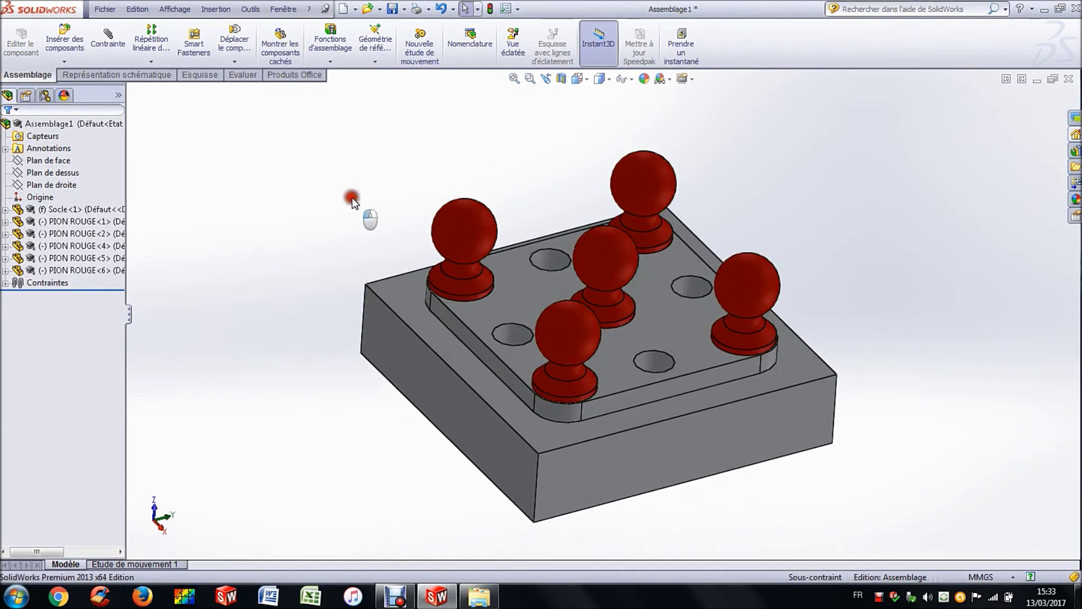
middle_drag(350, 200, 334, 219)
Step: Insert the PION BLEU part and place it in the assembly
click(275, 206)
click(64, 39)
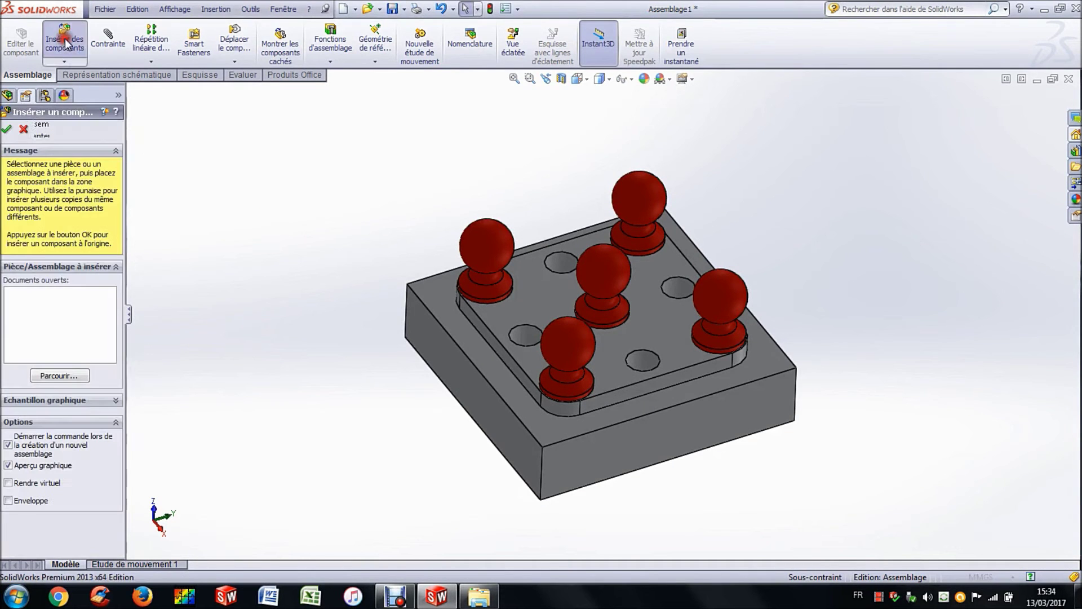
click(77, 375)
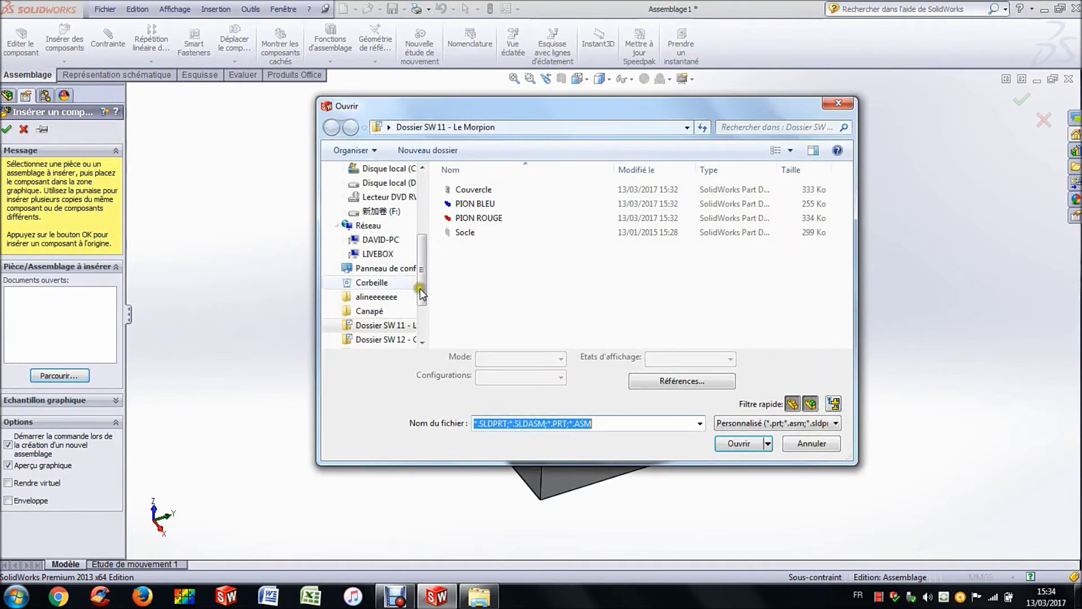
click(471, 204)
click(736, 443)
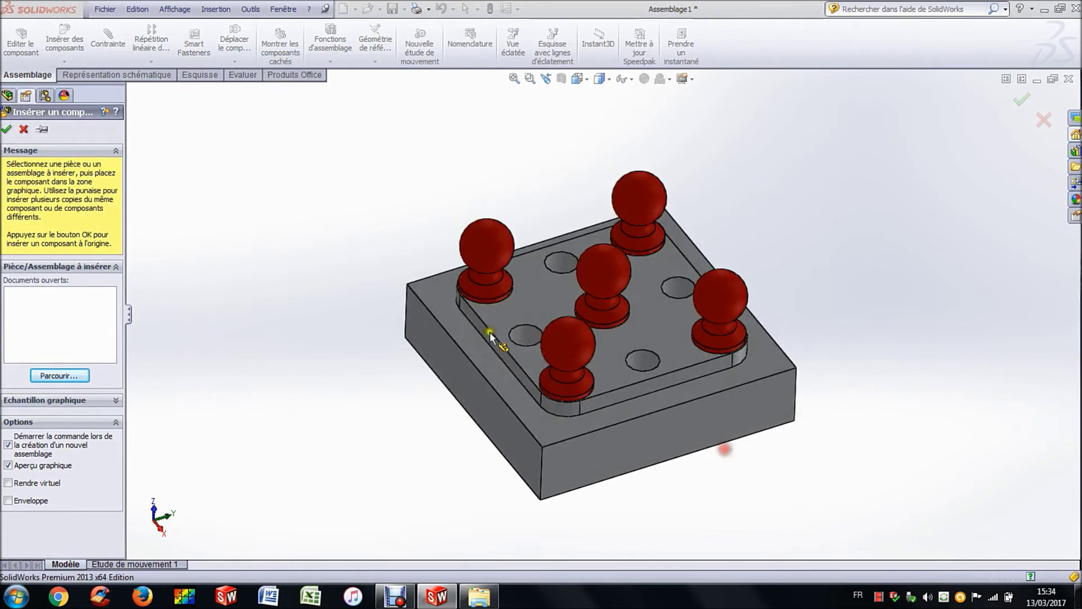
click(369, 248)
Step: Mate the blue pawn concentric with a base hole and flush on the plate's top face
click(95, 43)
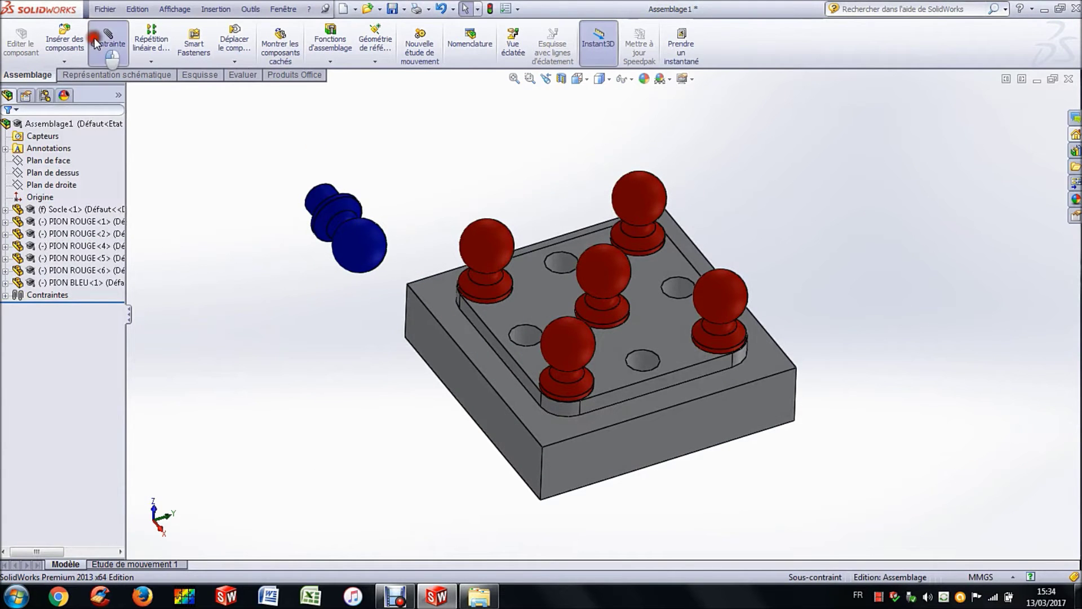
click(319, 199)
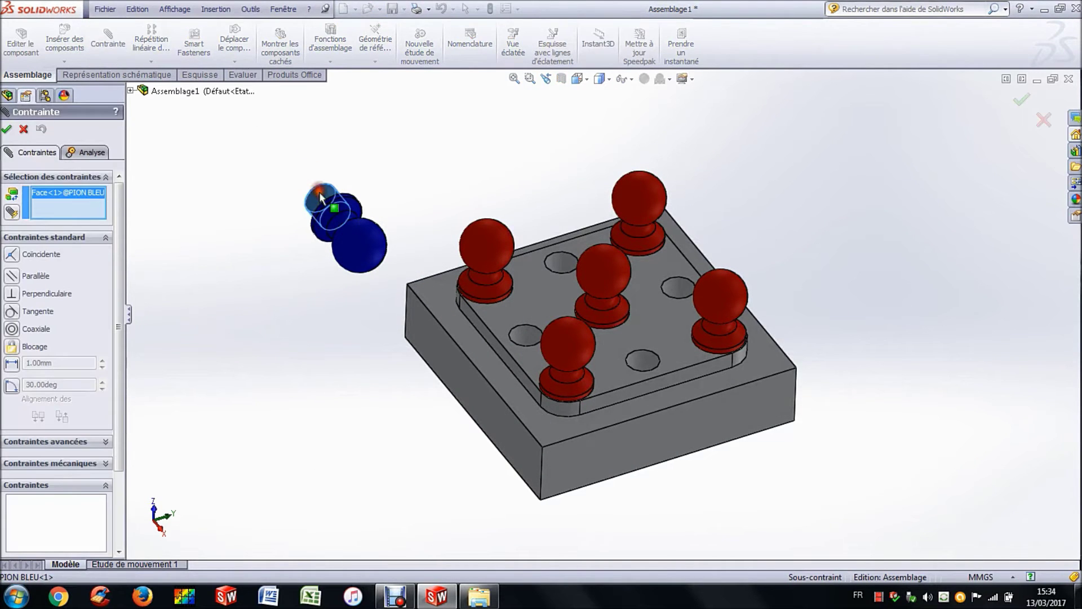
click(556, 263)
click(437, 191)
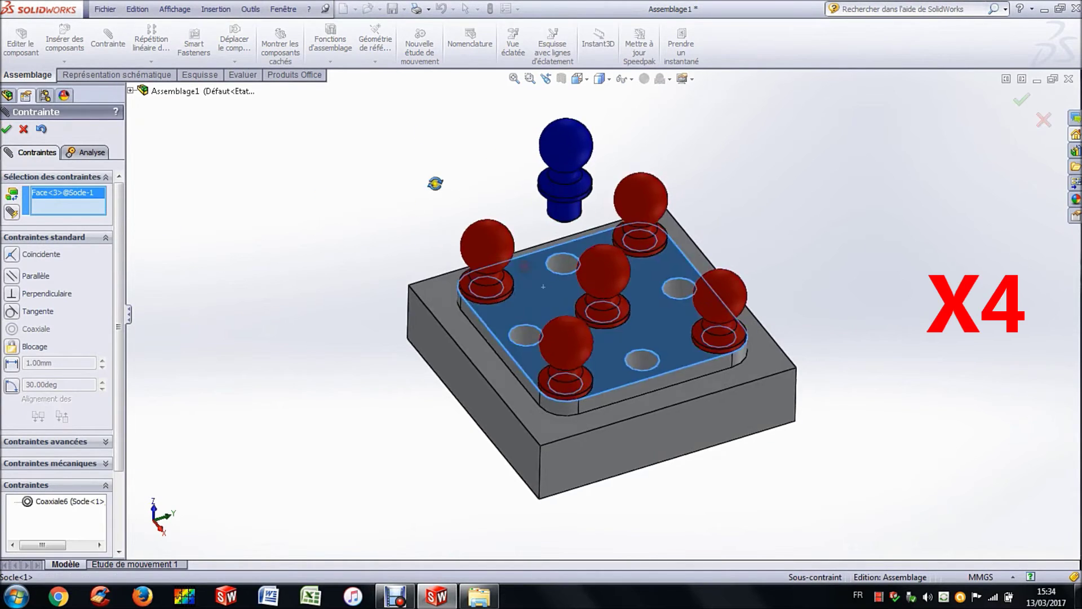
middle_drag(437, 191, 624, 284)
click(624, 285)
click(445, 207)
click(514, 79)
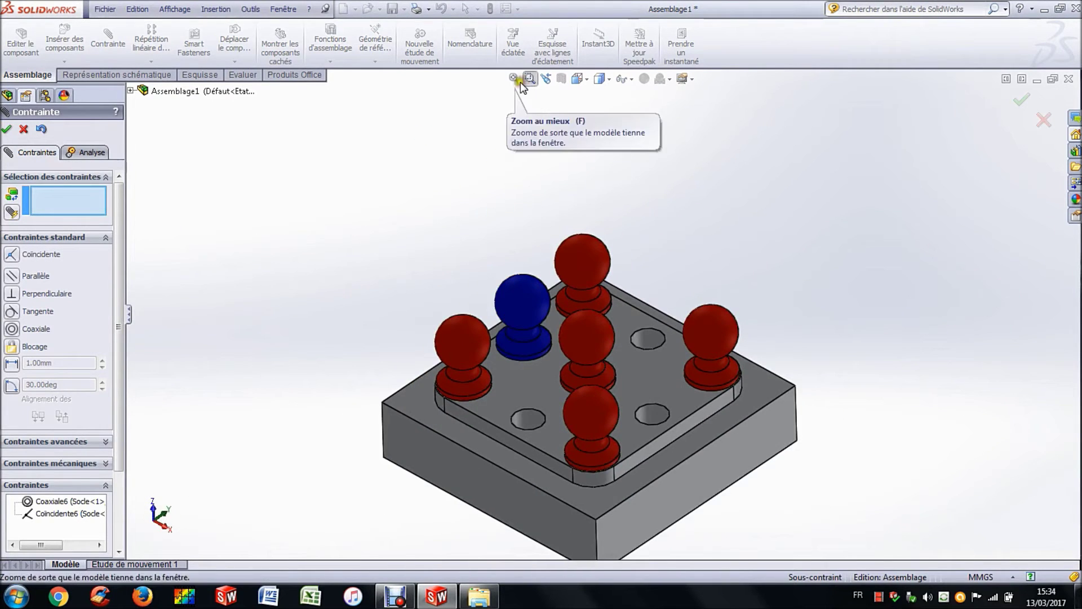
click(65, 42)
double_click(389, 336)
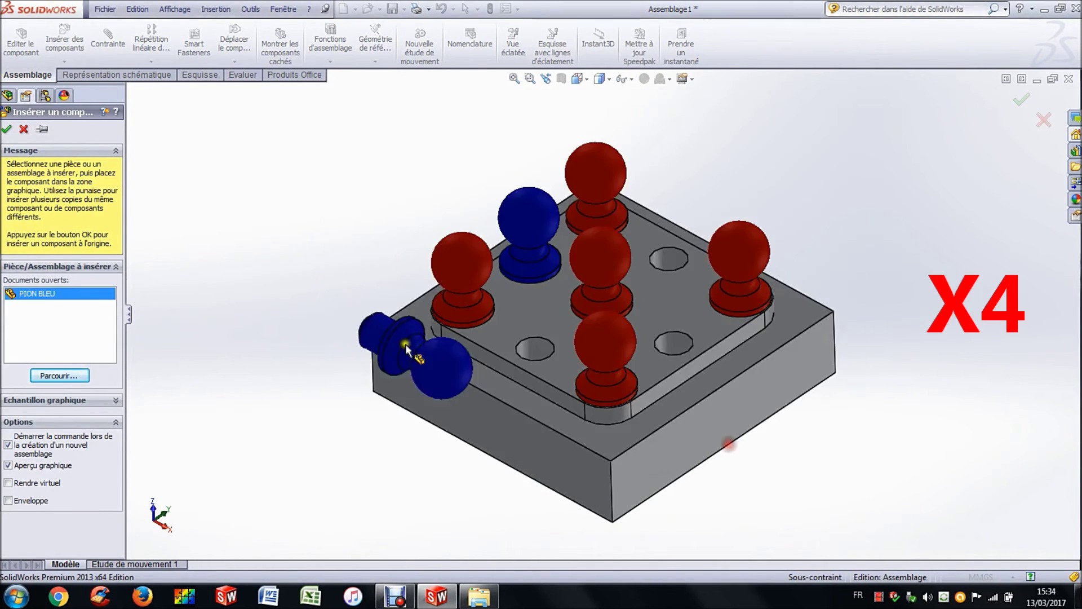
Step: Place a blue pawn and mate it concentric and flush into an empty base hole
click(303, 214)
click(665, 261)
key(Return)
scroll(641, 258, down, 5)
click(641, 258)
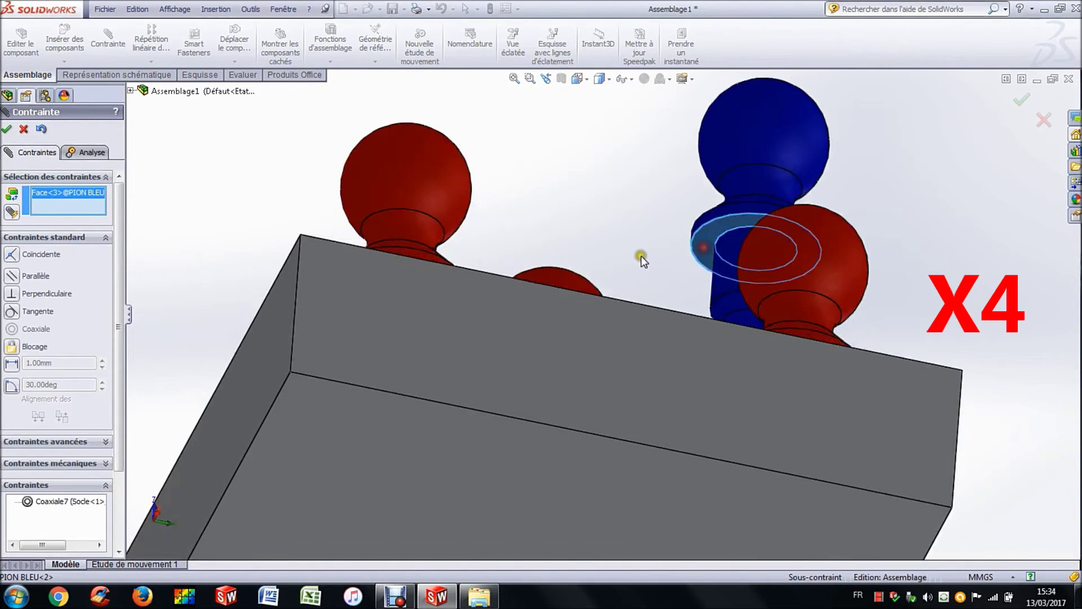
scroll(638, 366, up, 5)
click(637, 365)
key(Return)
Step: Insert another PION BLEU pawn copy into the assembly
click(65, 42)
click(463, 204)
double_click(463, 204)
click(248, 244)
Step: Mate that blue pawn concentric with a hole and coincident with the base plate's top face
click(387, 234)
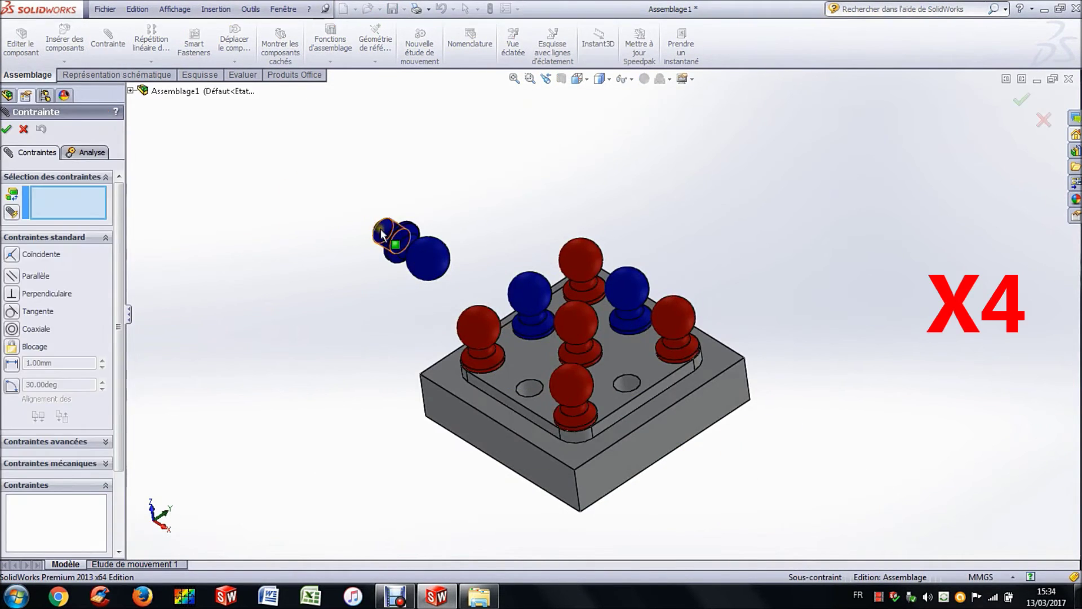
click(529, 388)
key(Return)
scroll(478, 215, down, 5)
click(575, 237)
scroll(483, 266, up, 5)
click(603, 412)
key(Return)
click(7, 128)
Step: Insert the last PION BLEU pawn copy
click(65, 42)
click(72, 371)
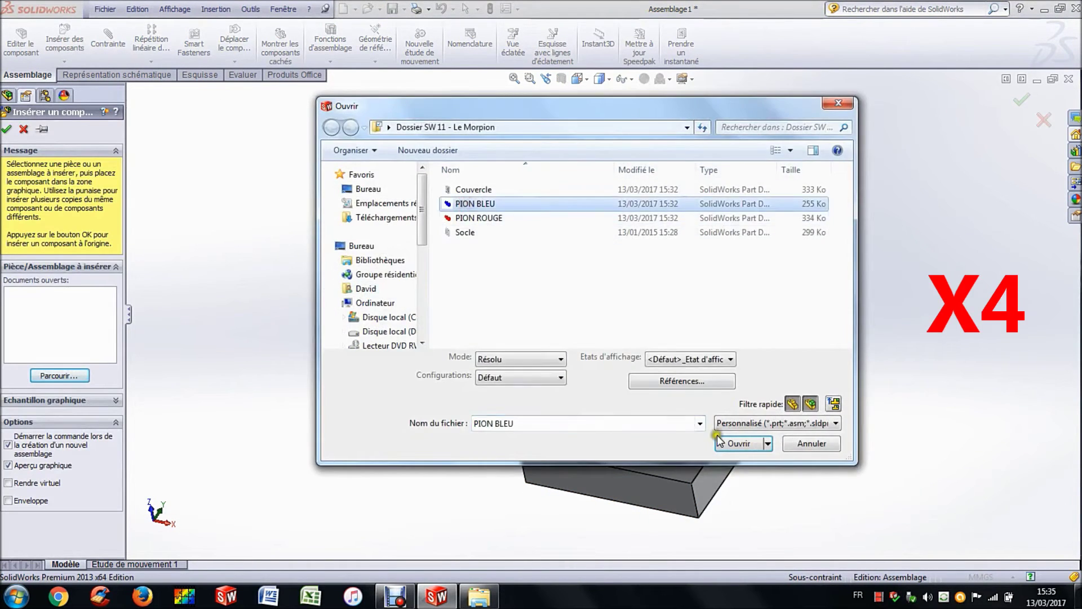
double_click(406, 203)
click(445, 183)
click(94, 34)
Step: Mate the last blue pawn concentric and flush into the final empty hole
click(428, 186)
click(697, 405)
click(851, 426)
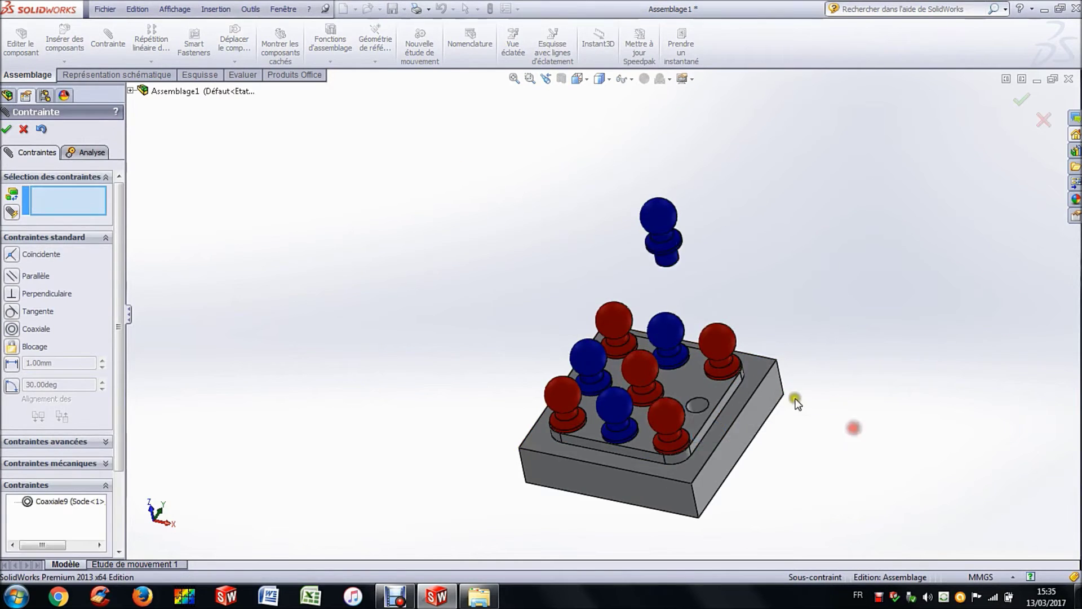
scroll(620, 245, down, 5)
click(620, 245)
scroll(654, 333, up, 5)
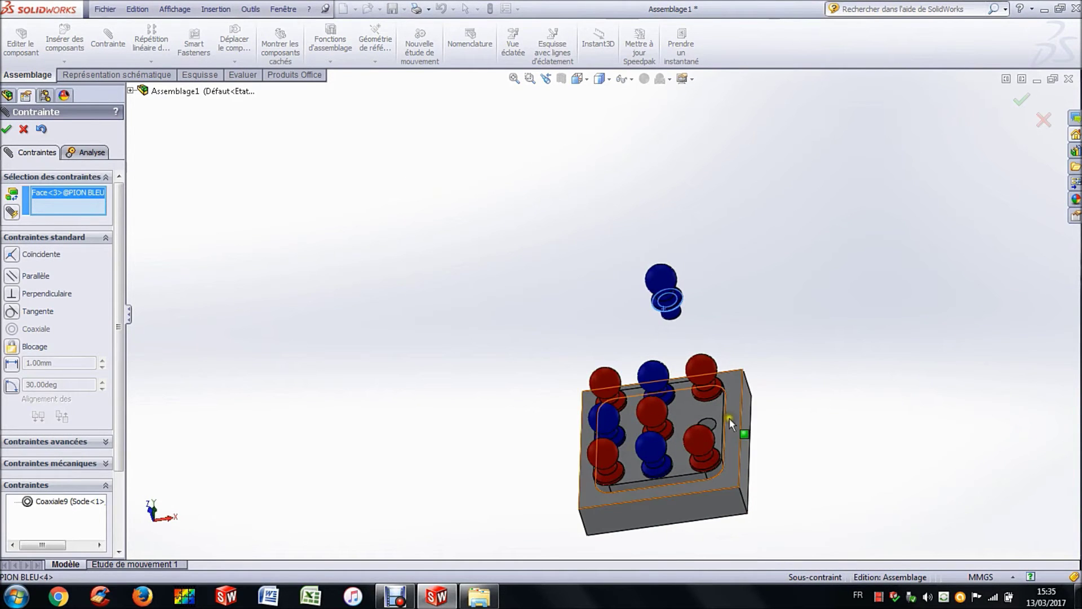
click(514, 78)
mouse_move(449, 295)
middle_down()
mouse_move(374, 208)
mouse_move(417, 309)
mouse_move(447, 331)
middle_up()
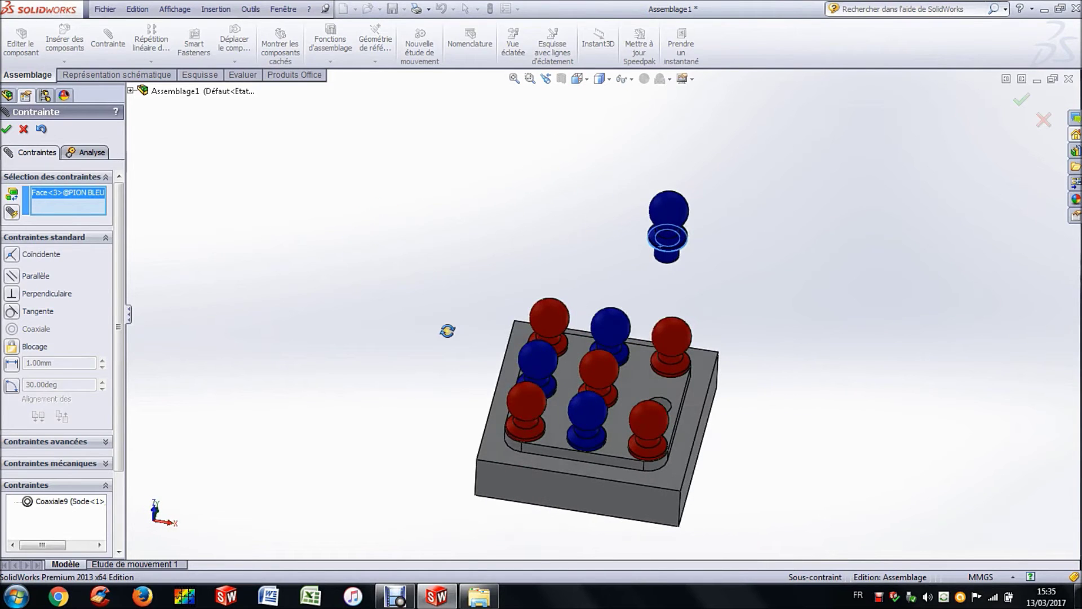
click(625, 386)
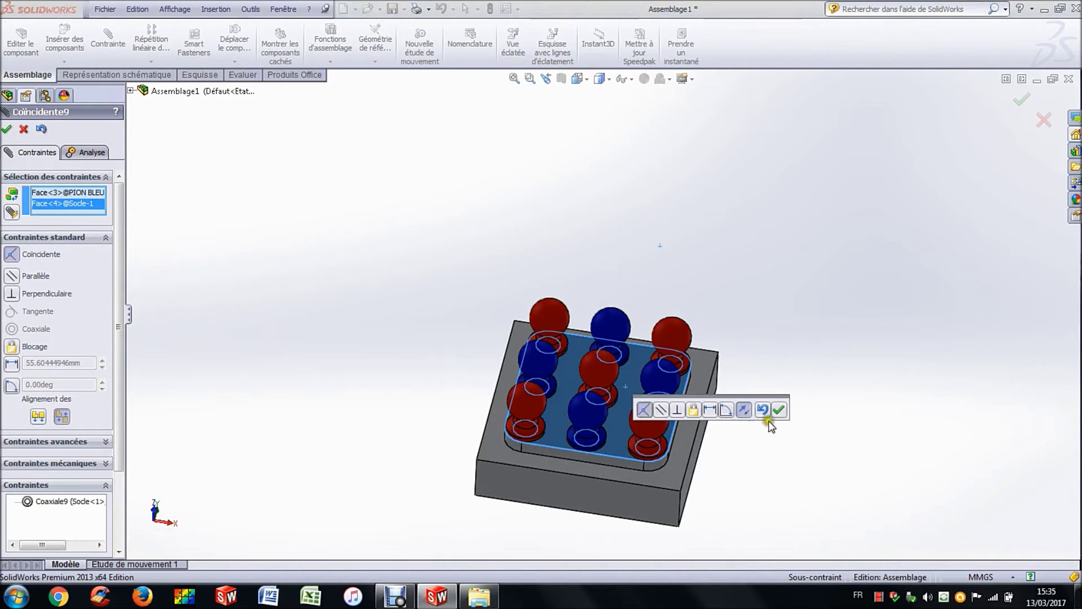
click(779, 409)
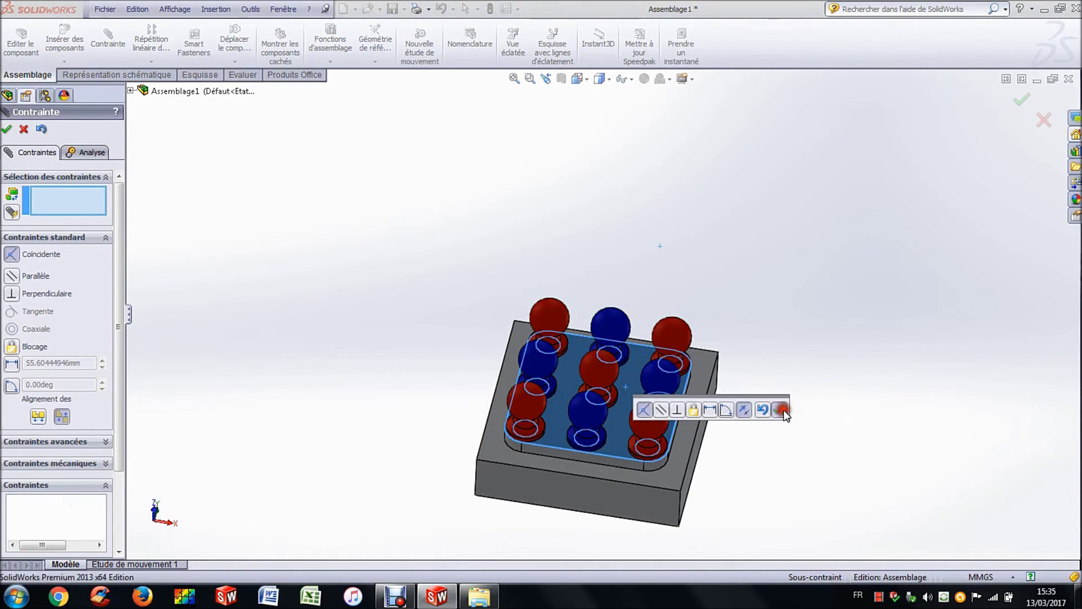
click(7, 128)
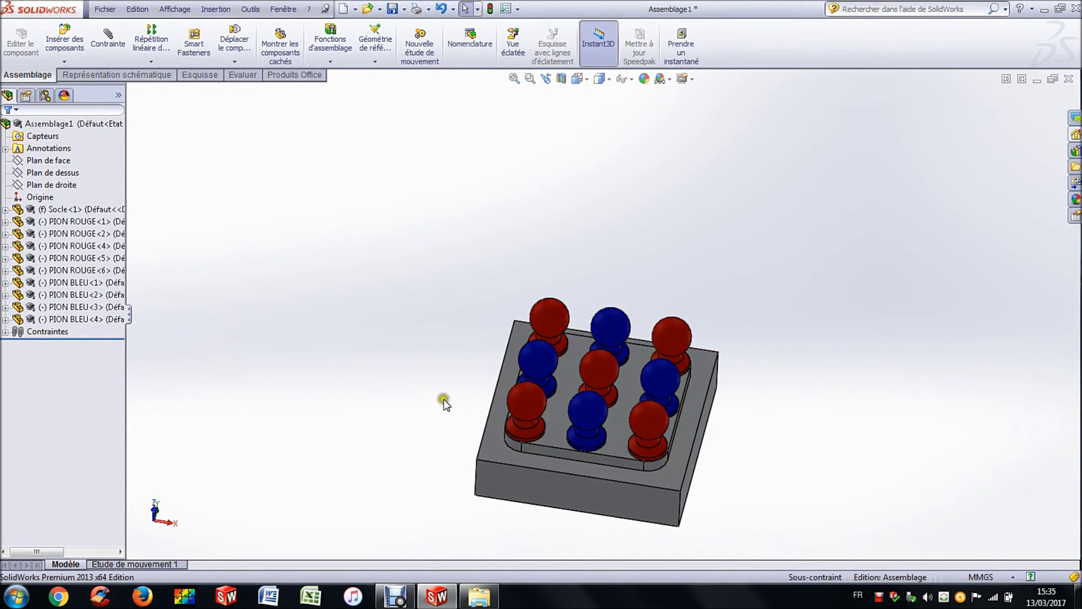
Step: Drag blue and centre red pawns to verify they stay seated, then begin inserting a component
mouse_move(447, 394)
middle_down()
mouse_move(493, 270)
mouse_move(414, 312)
mouse_move(381, 367)
mouse_move(394, 377)
middle_up()
click(551, 402)
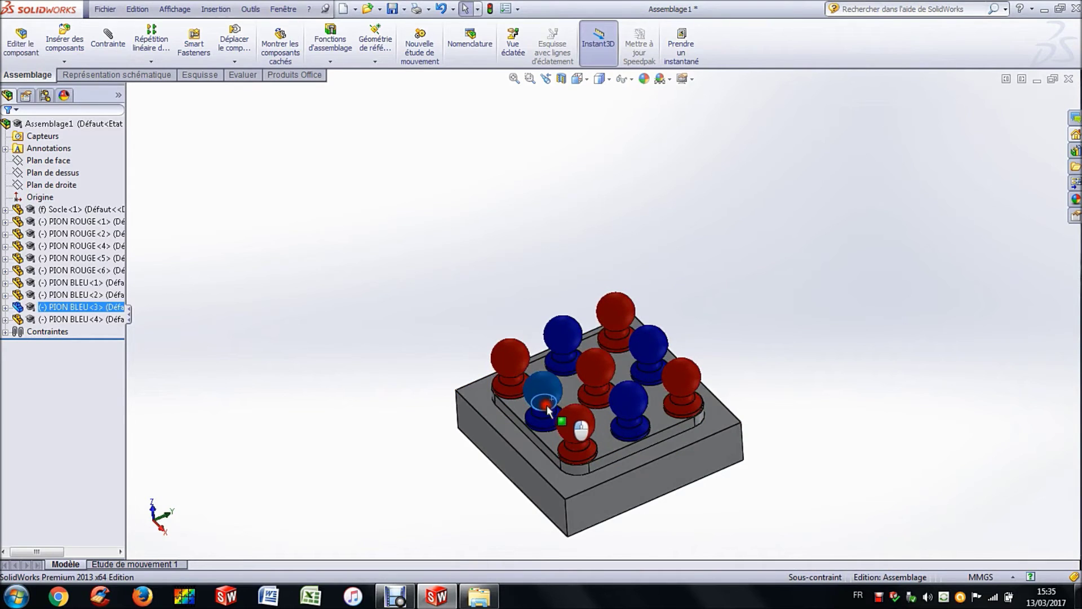
mouse_move(570, 415)
mouse_down()
mouse_move(545, 428)
mouse_move(594, 366)
mouse_move(589, 352)
mouse_up()
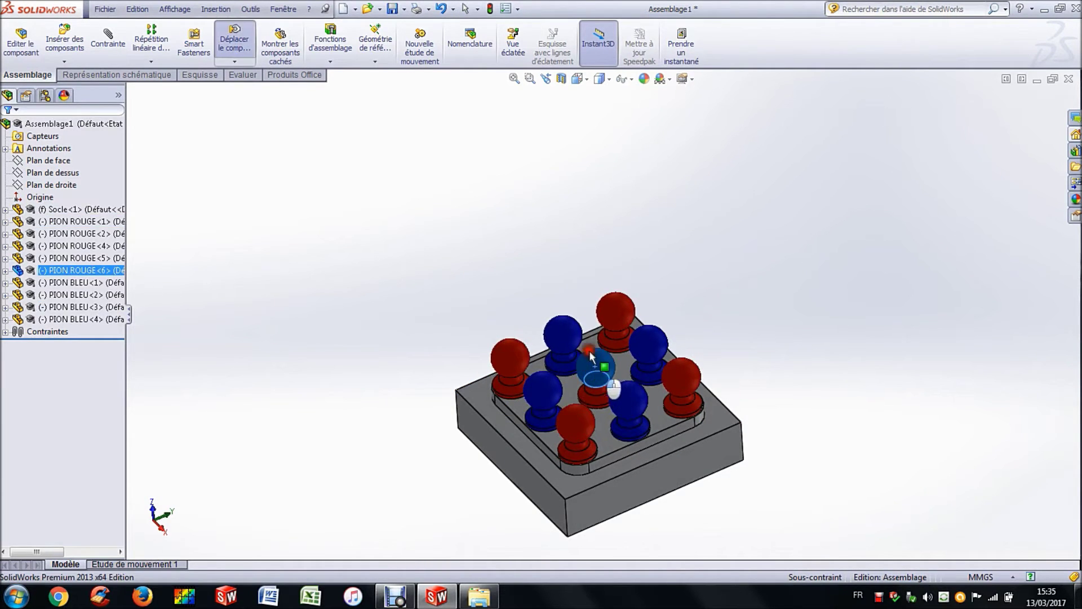
drag(706, 482, 704, 481)
click(637, 434)
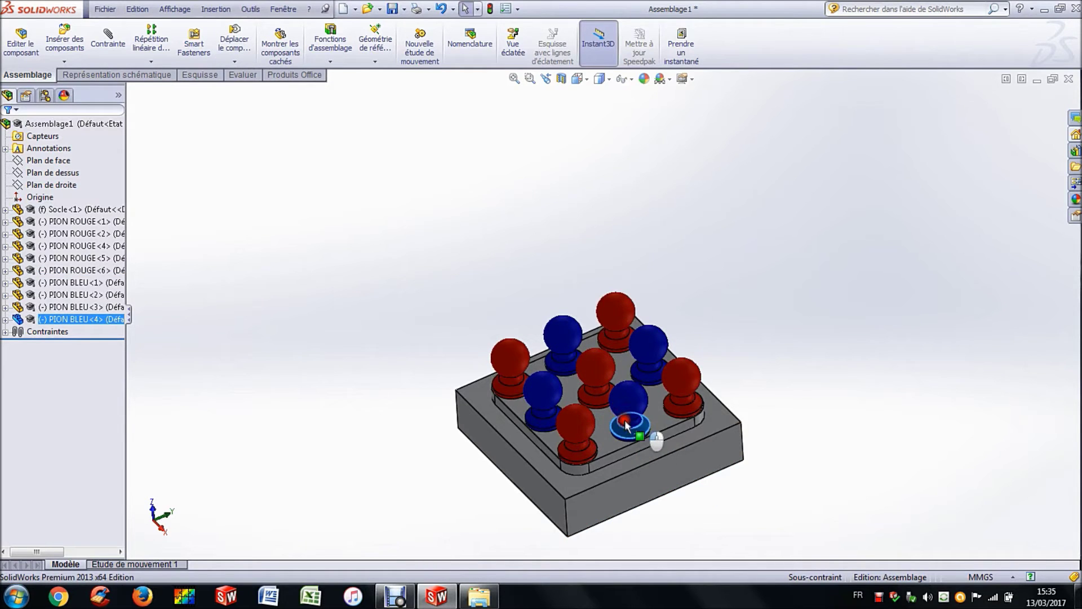
click(484, 273)
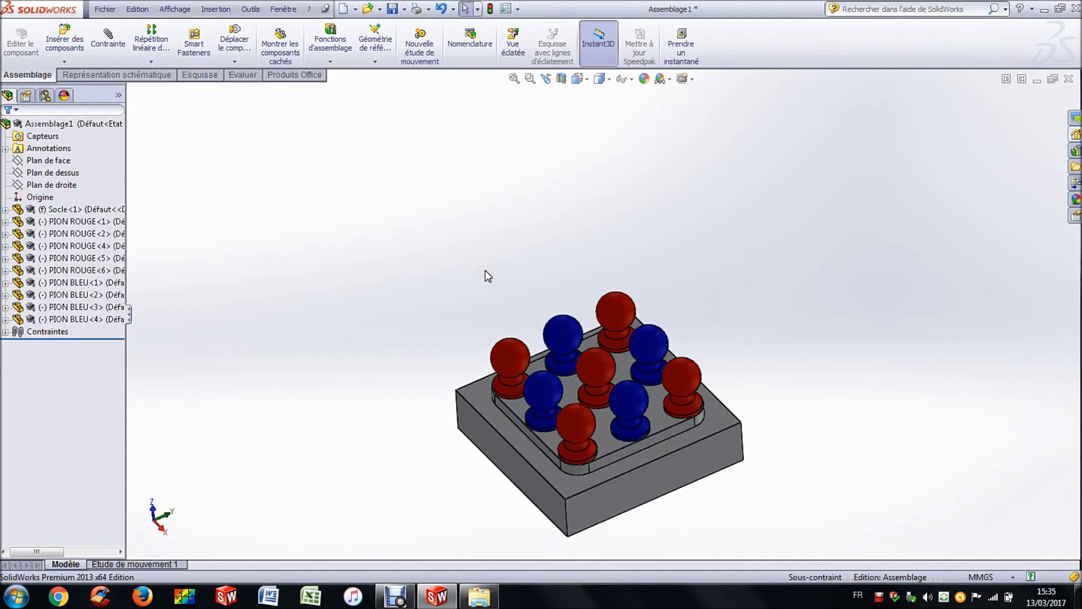
click(530, 76)
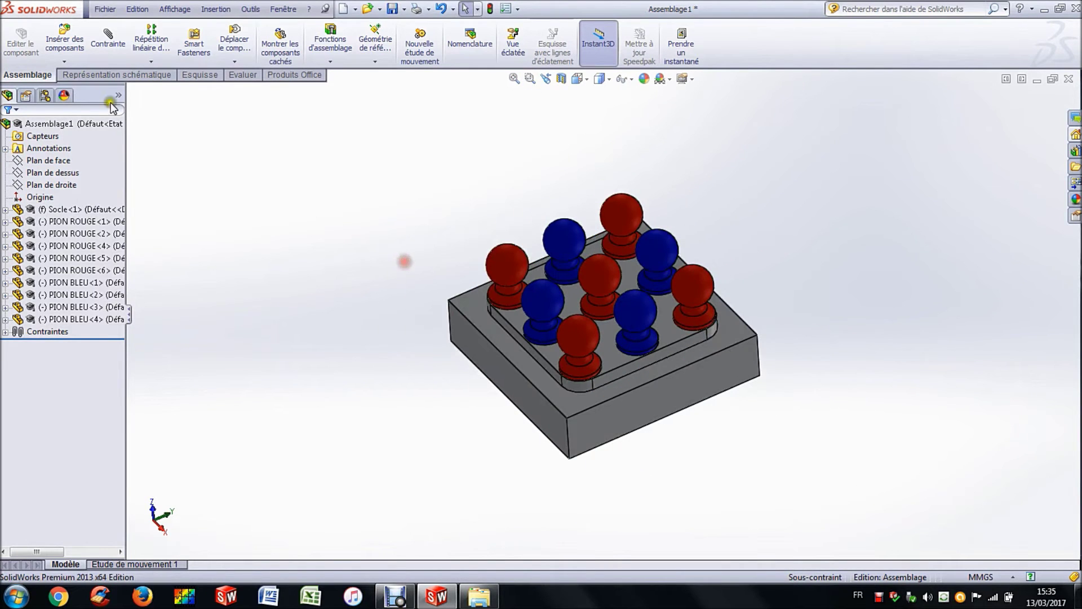
click(64, 39)
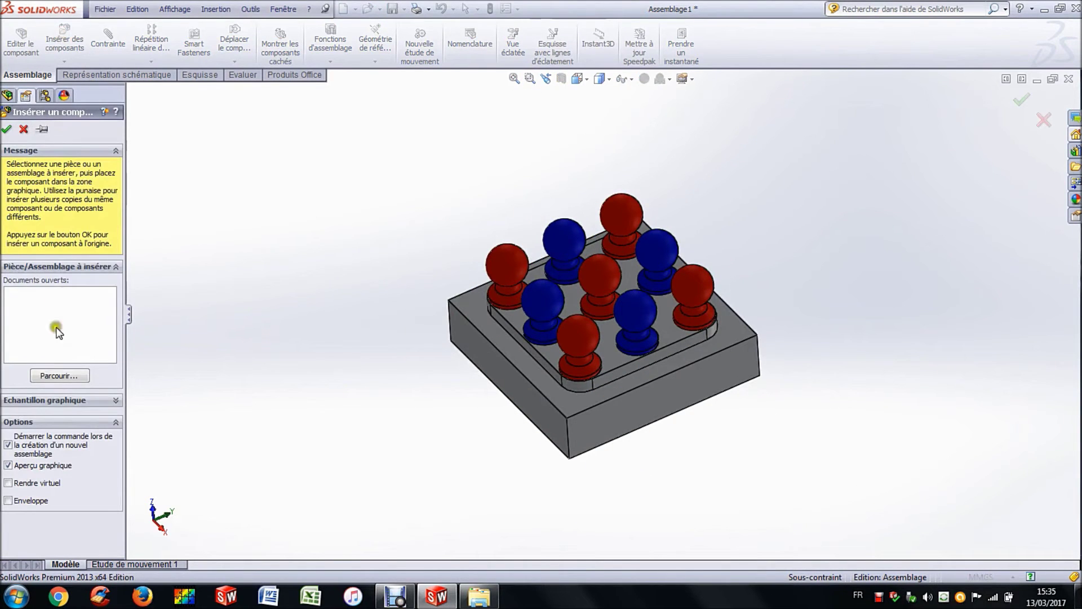
Step: Insert the Couvercle lid part and place it beside the pawn-filled base
click(59, 376)
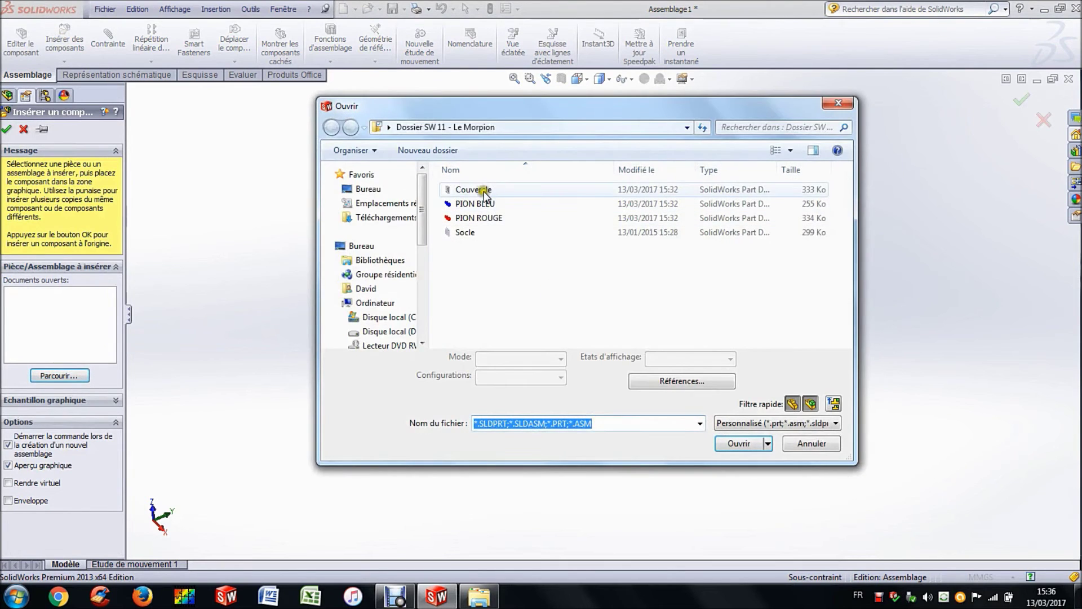
click(482, 190)
click(736, 445)
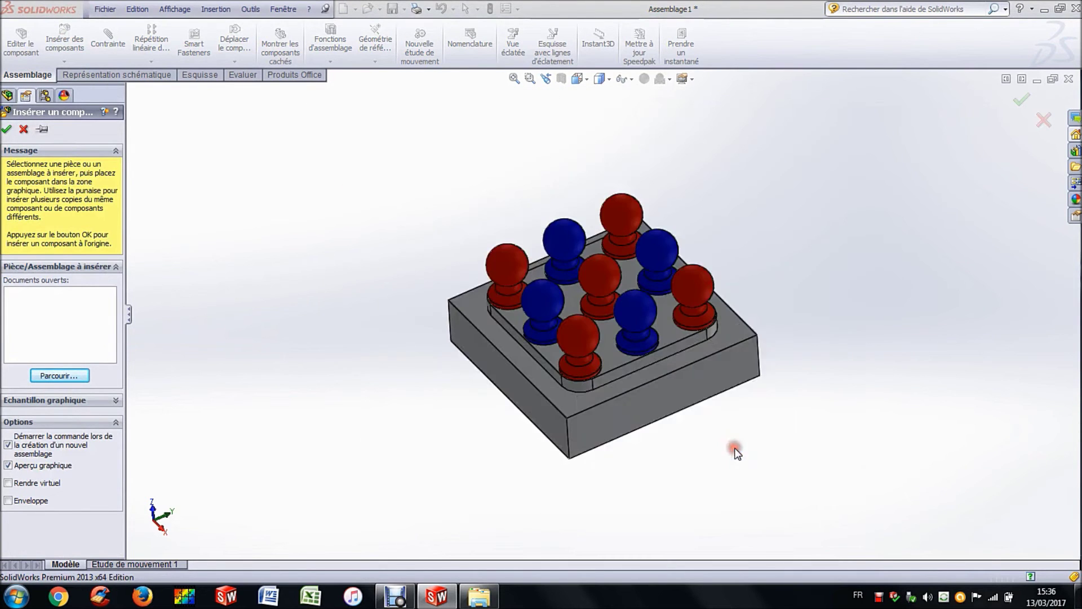
click(893, 258)
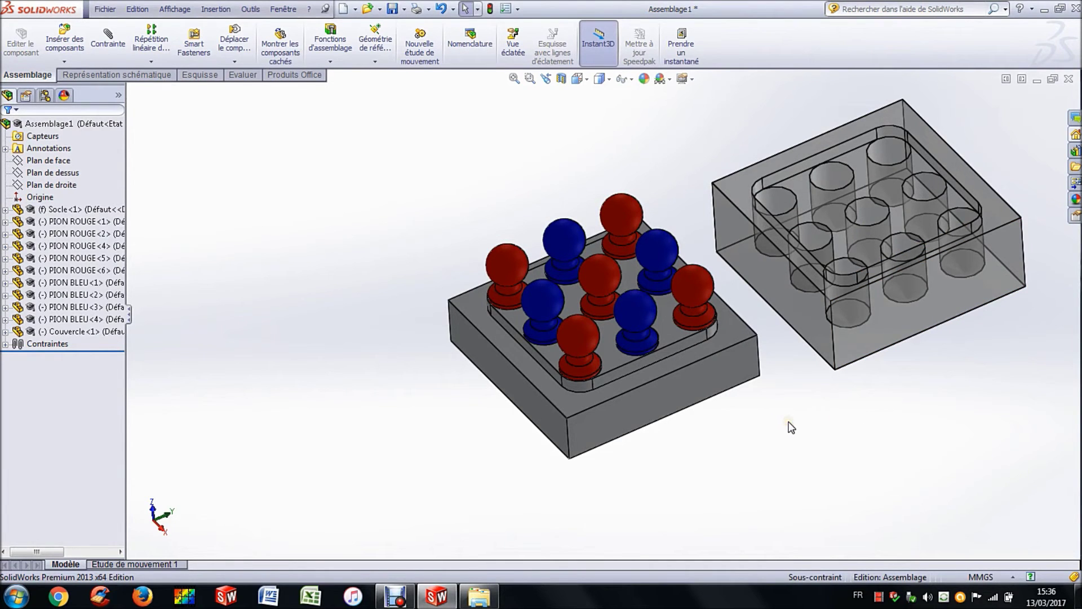
Step: Mate the Couvercle rim coincident to the Socle top face, flipping alignment so the lid faces the base
click(107, 38)
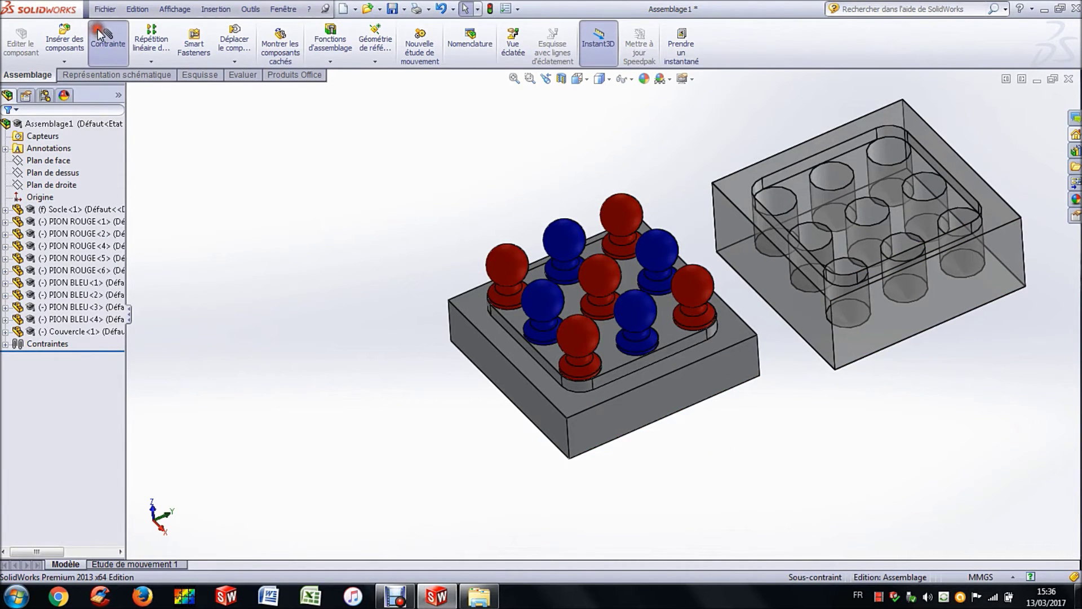
click(742, 186)
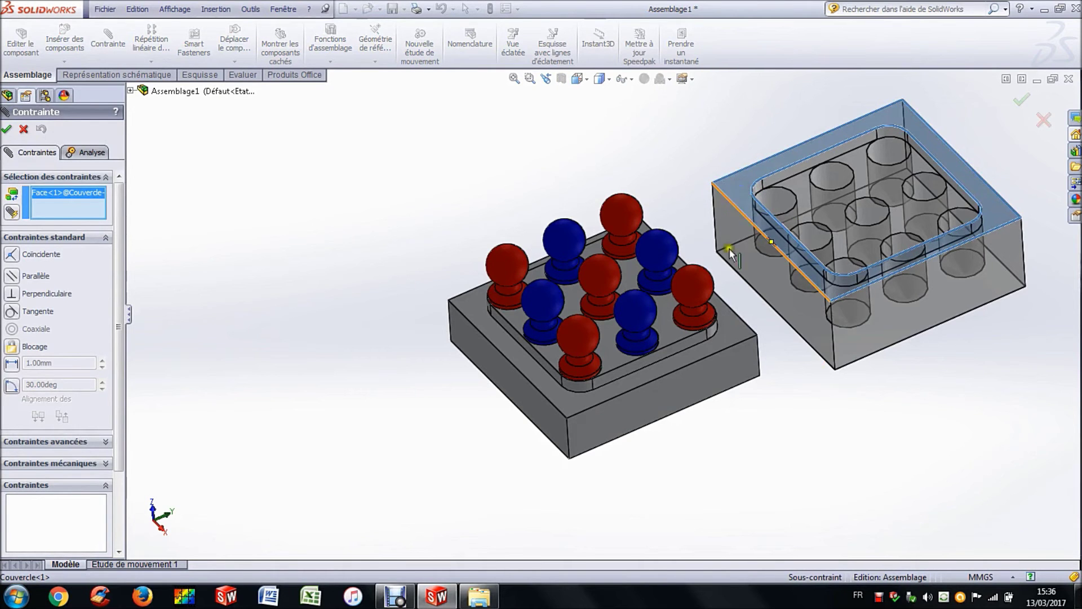
click(727, 335)
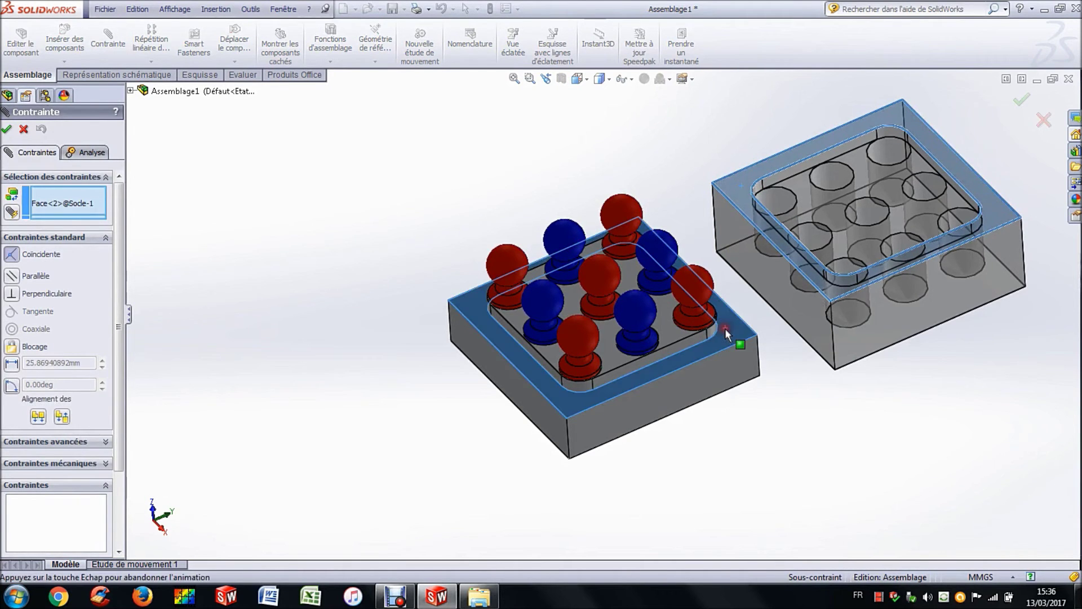
key(z)
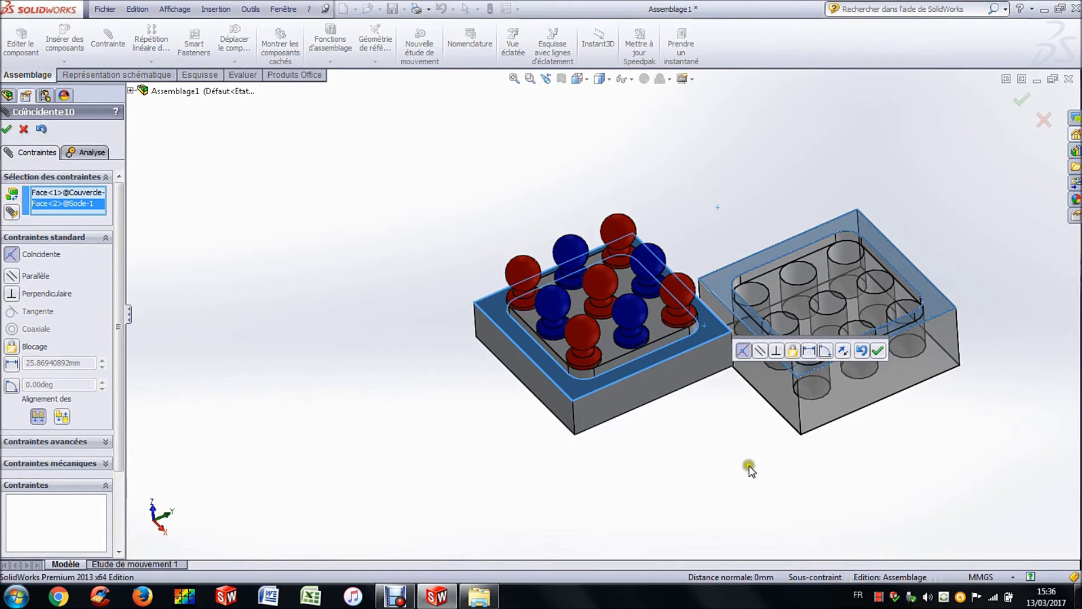
mouse_move(705, 380)
middle_down()
mouse_move(697, 317)
mouse_move(727, 315)
mouse_move(728, 374)
middle_up()
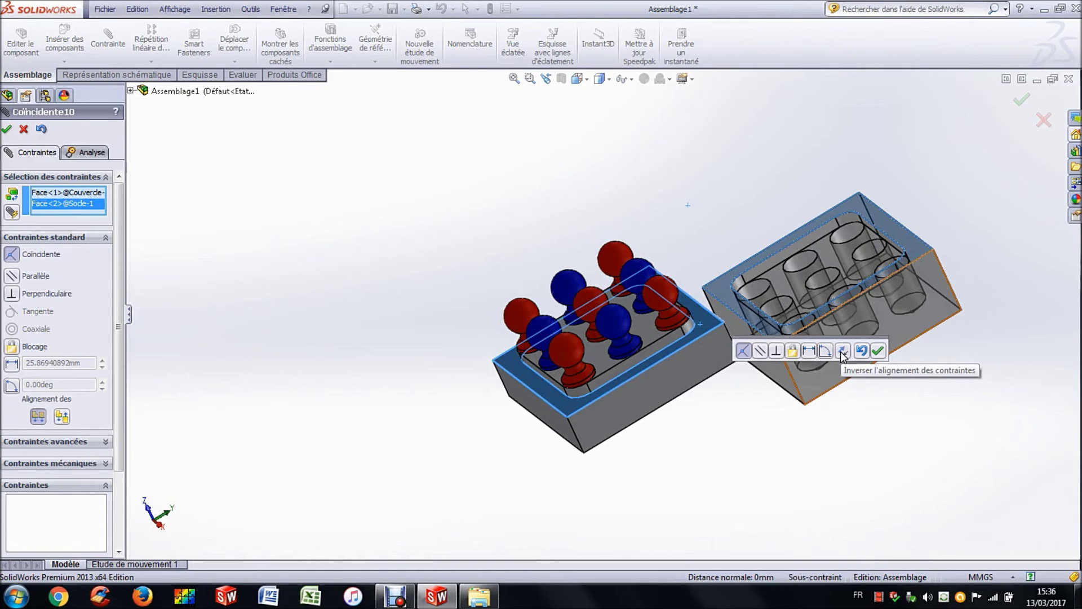
click(842, 351)
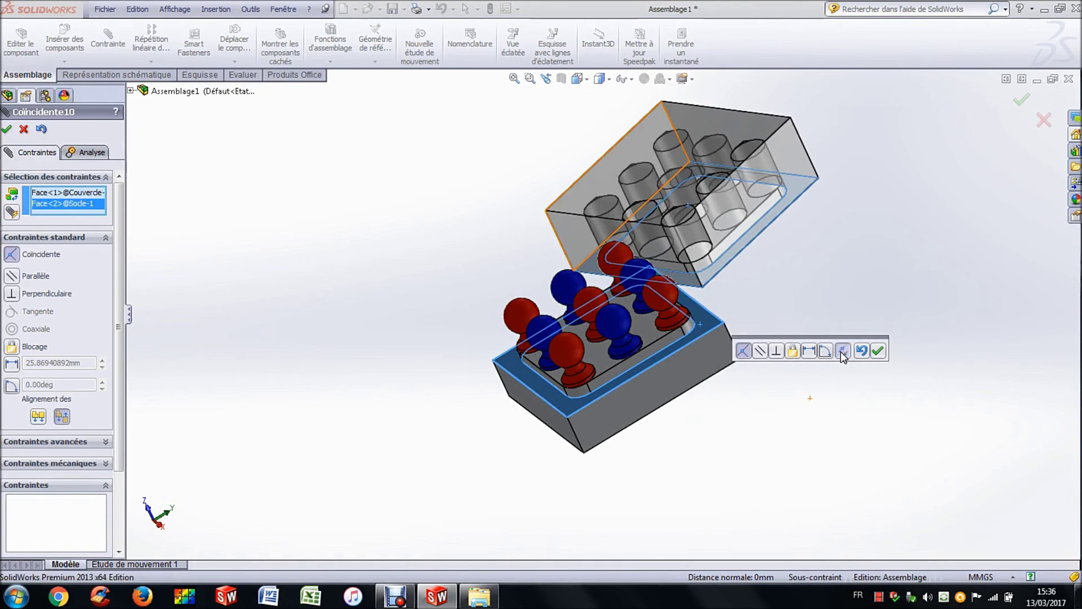
mouse_move(736, 421)
middle_down()
mouse_move(790, 416)
mouse_move(682, 457)
mouse_move(658, 437)
mouse_move(627, 355)
mouse_move(614, 374)
mouse_move(620, 434)
mouse_move(699, 419)
mouse_move(720, 430)
mouse_move(713, 473)
middle_up()
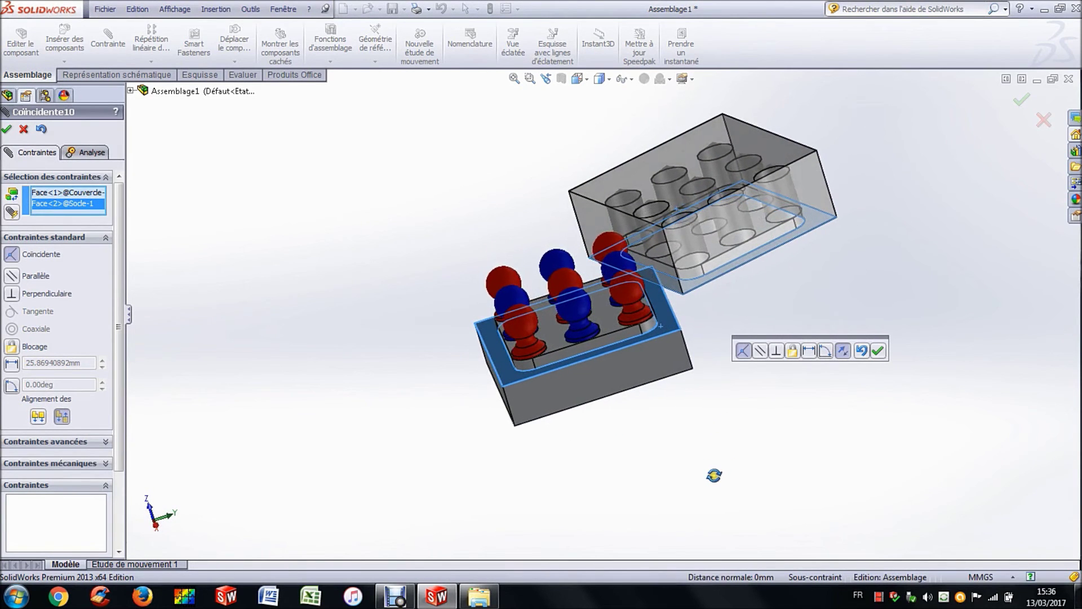
click(843, 351)
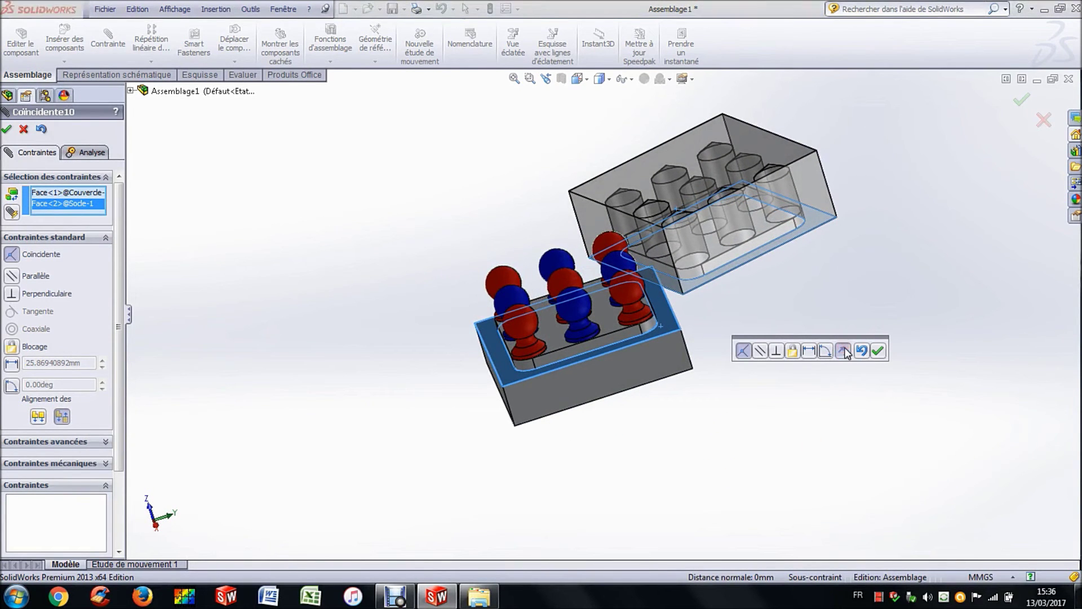
click(841, 352)
click(877, 352)
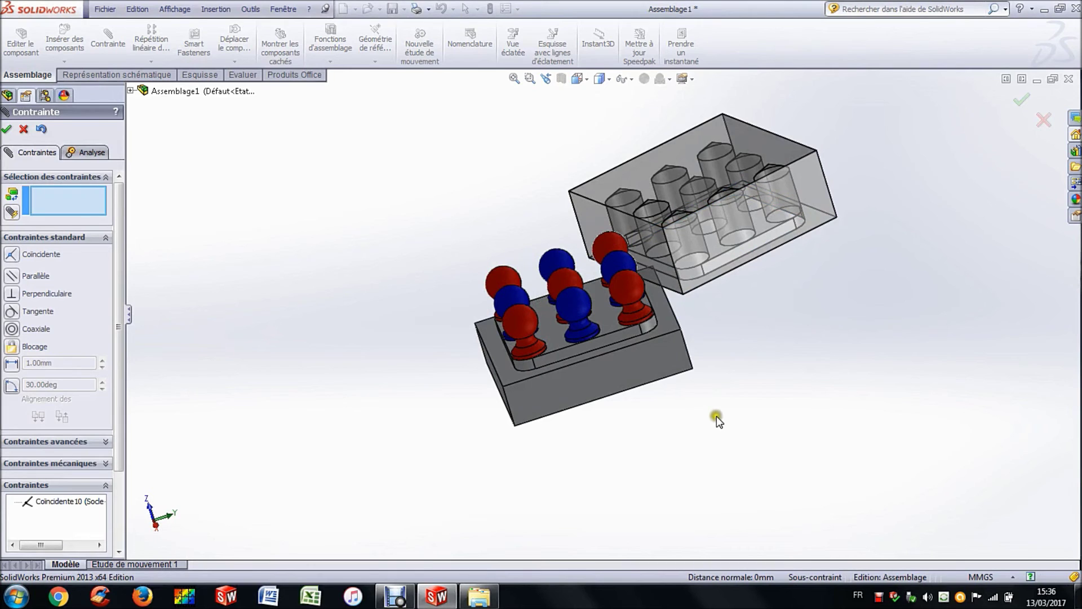
middle_drag(610, 421, 645, 390)
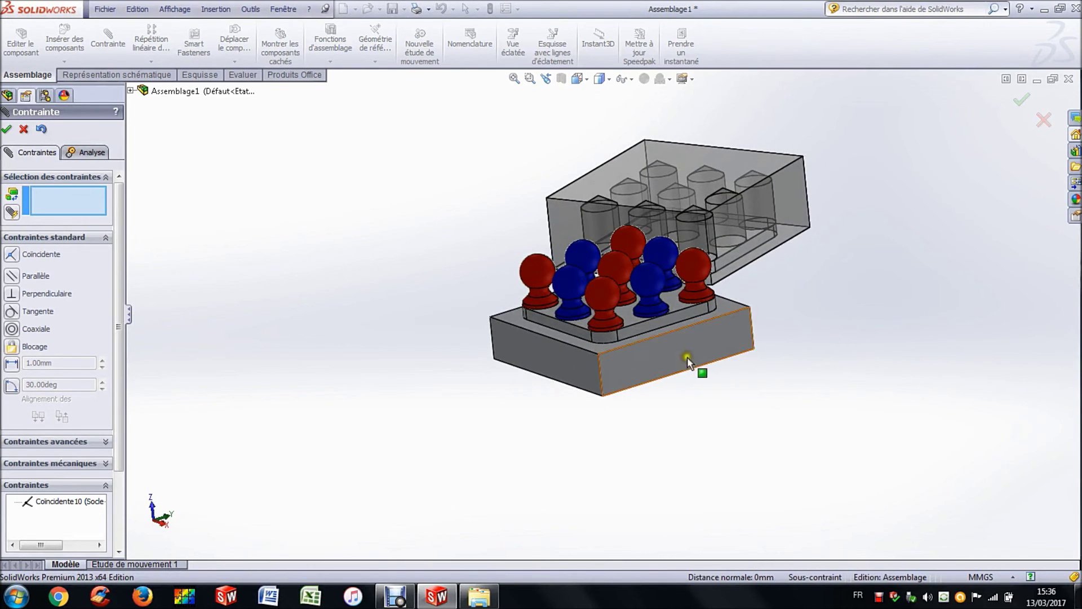
Step: Mate a lid side face coincident with the base's front face
click(797, 198)
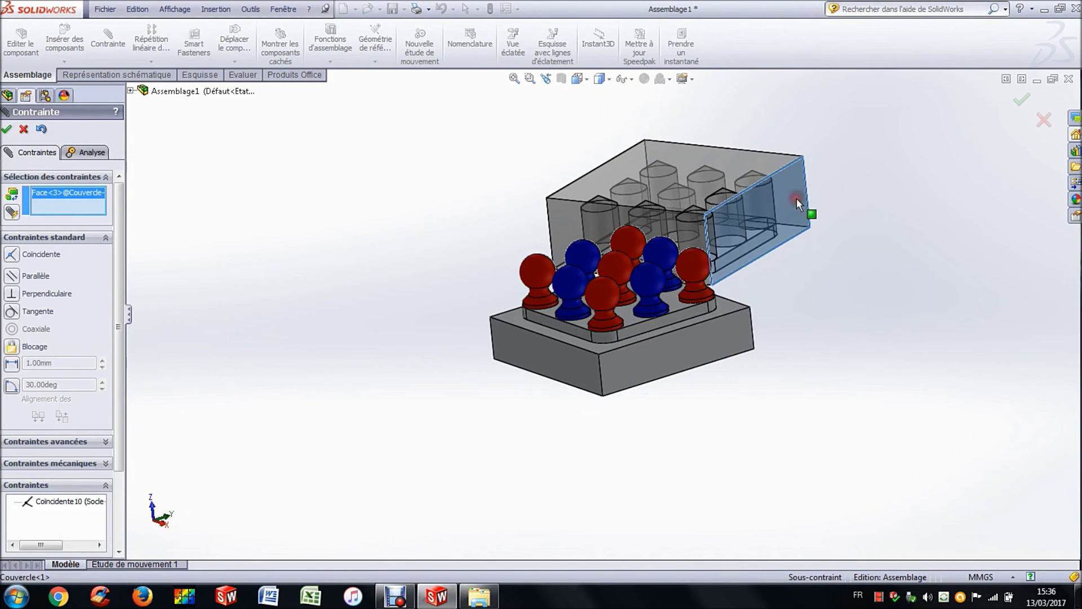
click(715, 338)
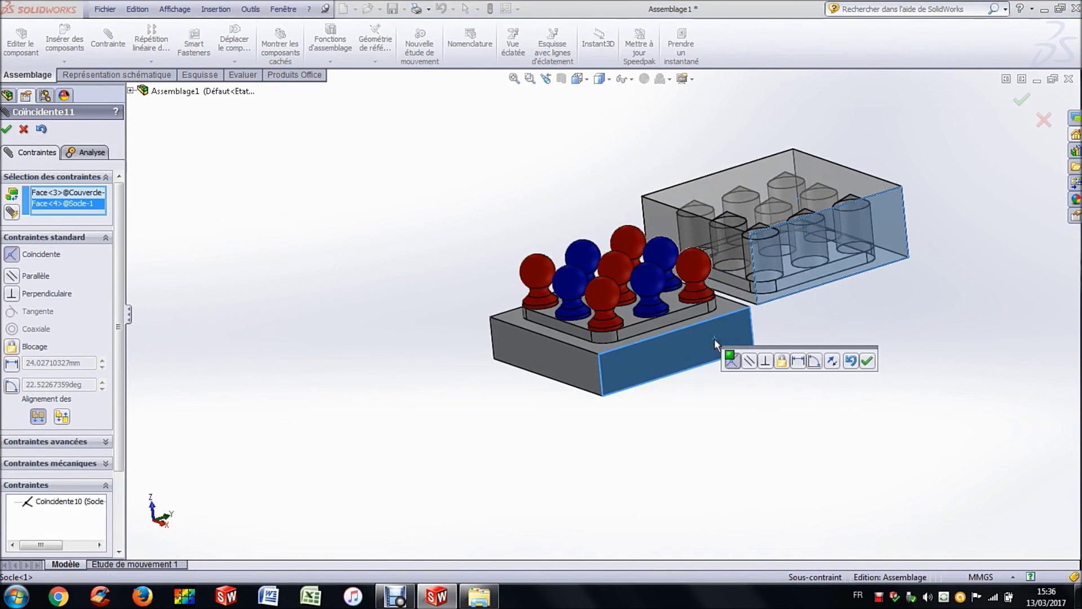
click(868, 361)
Step: Mate the lid's other side face coincident with the matching base side face
middle_drag(846, 373, 805, 442)
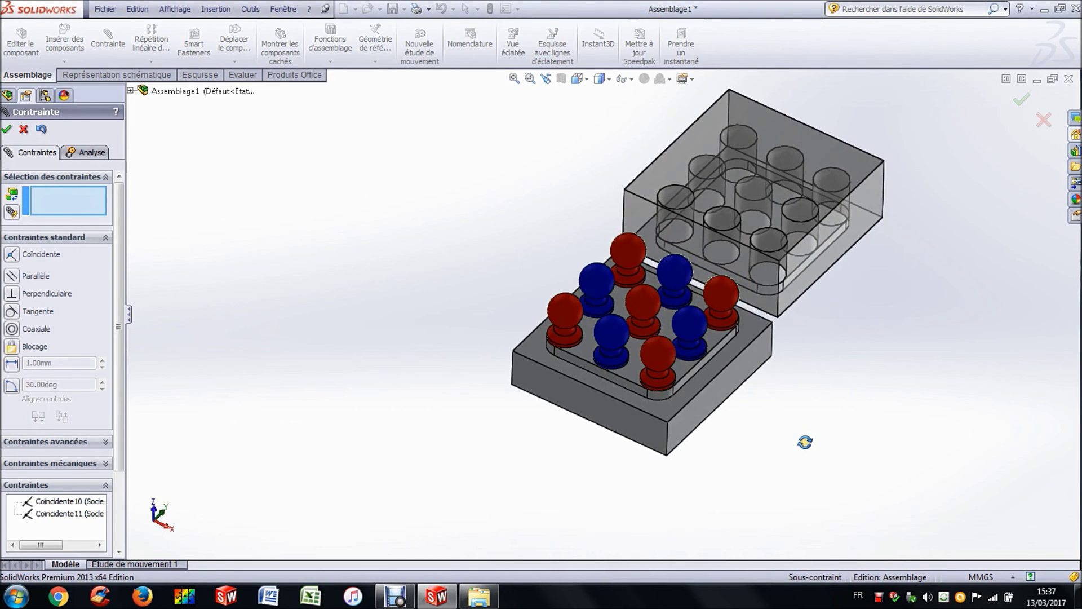
click(642, 221)
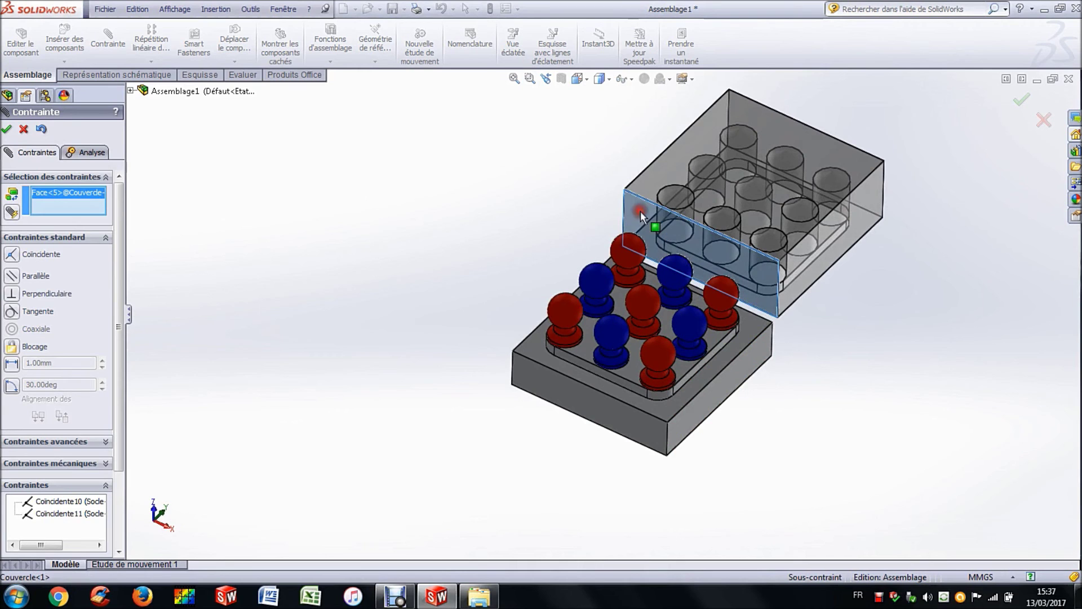
click(552, 384)
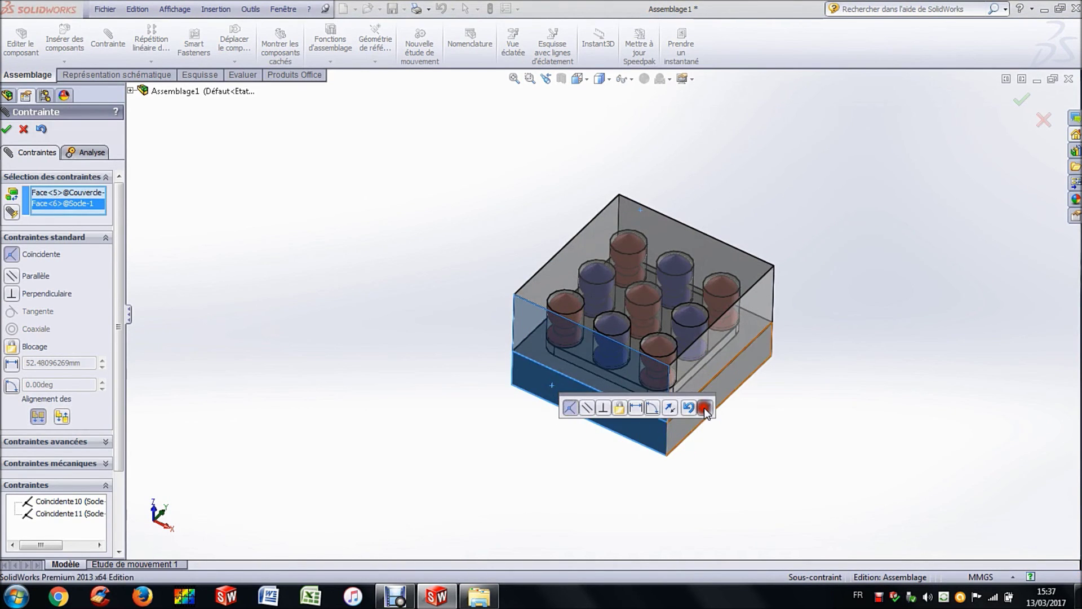
click(704, 406)
click(24, 129)
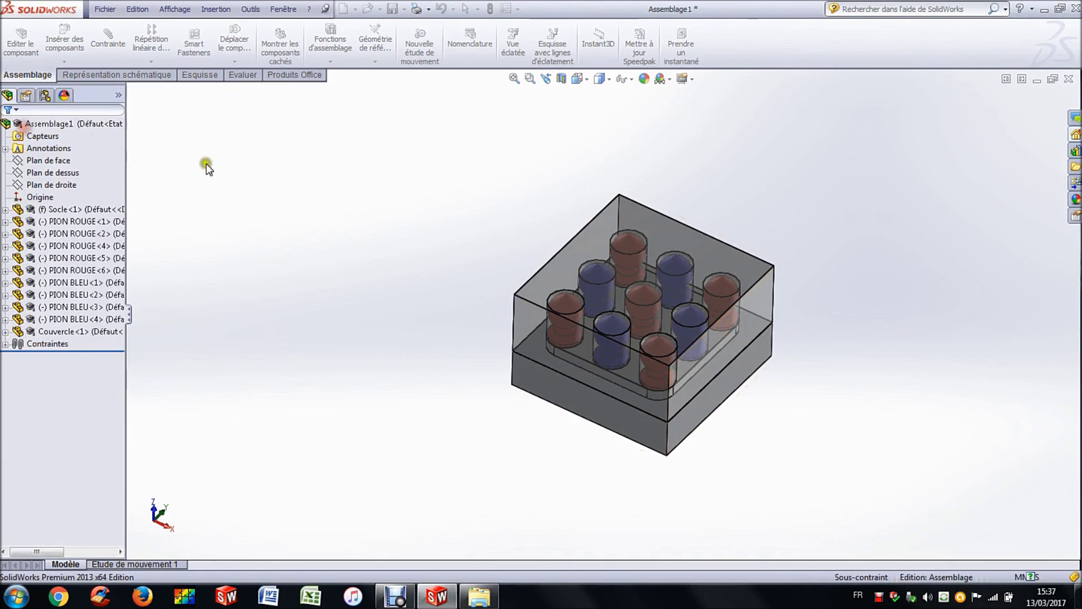
mouse_move(268, 236)
middle_down()
mouse_move(357, 338)
mouse_move(327, 277)
mouse_move(347, 288)
mouse_move(370, 242)
mouse_move(321, 266)
mouse_move(344, 287)
mouse_move(329, 292)
middle_up()
scroll(328, 292, down, 2)
click(509, 76)
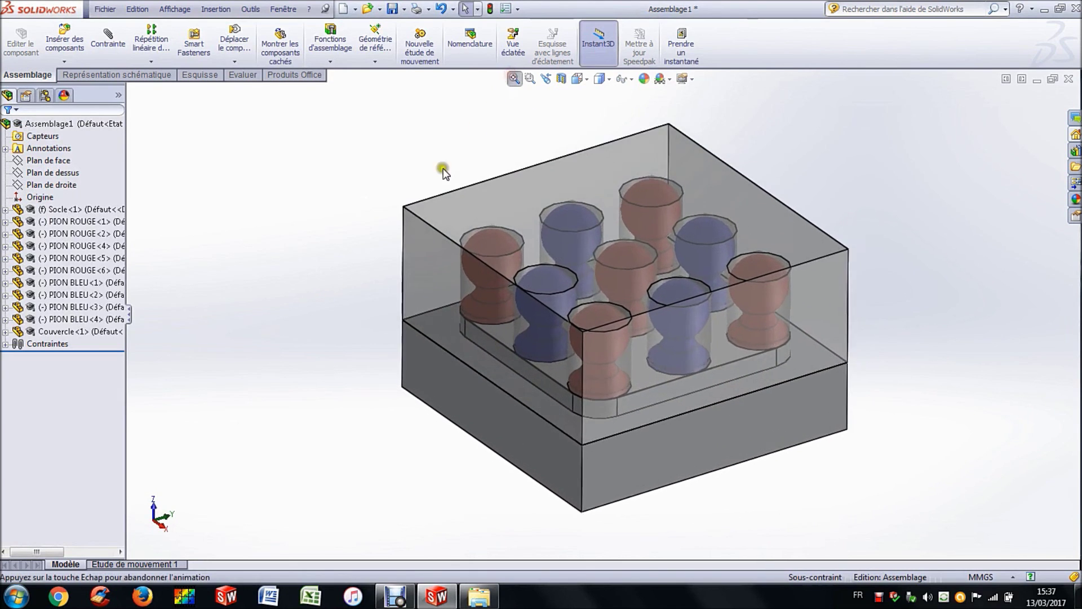
click(68, 209)
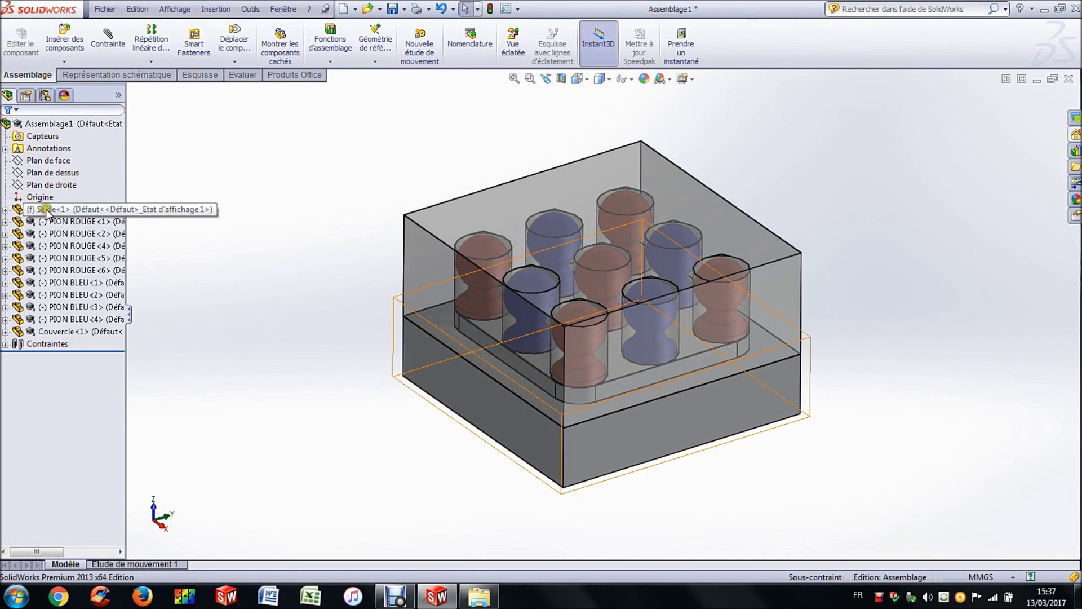
click(58, 210)
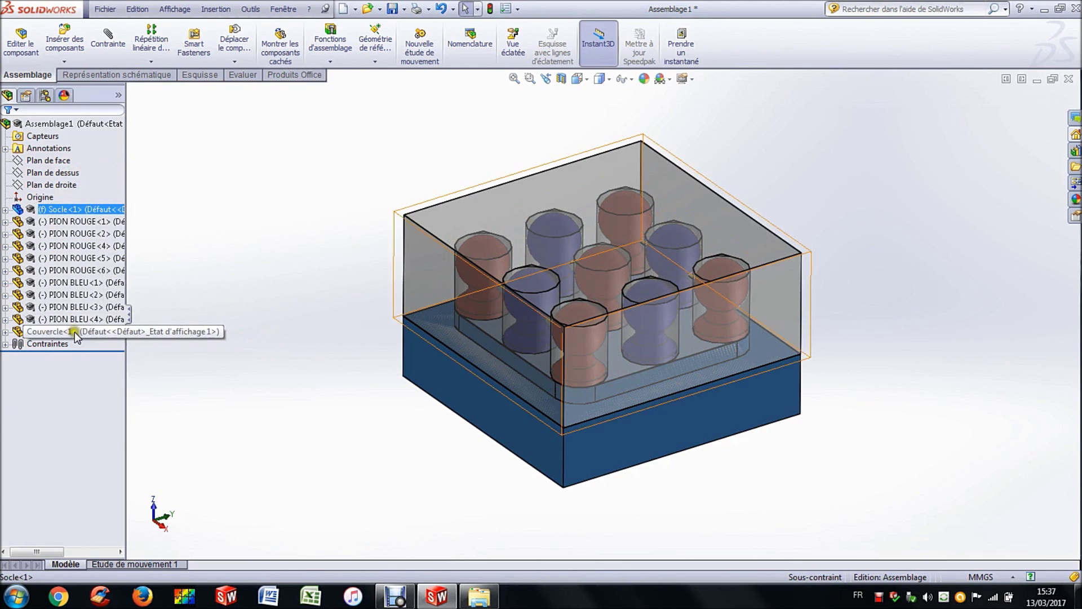
click(261, 242)
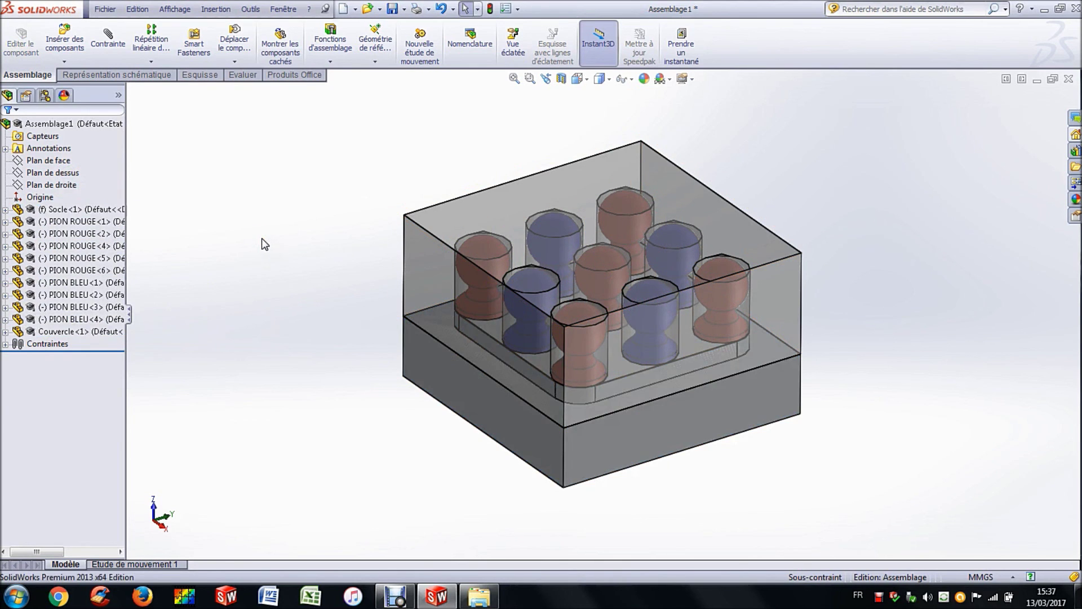